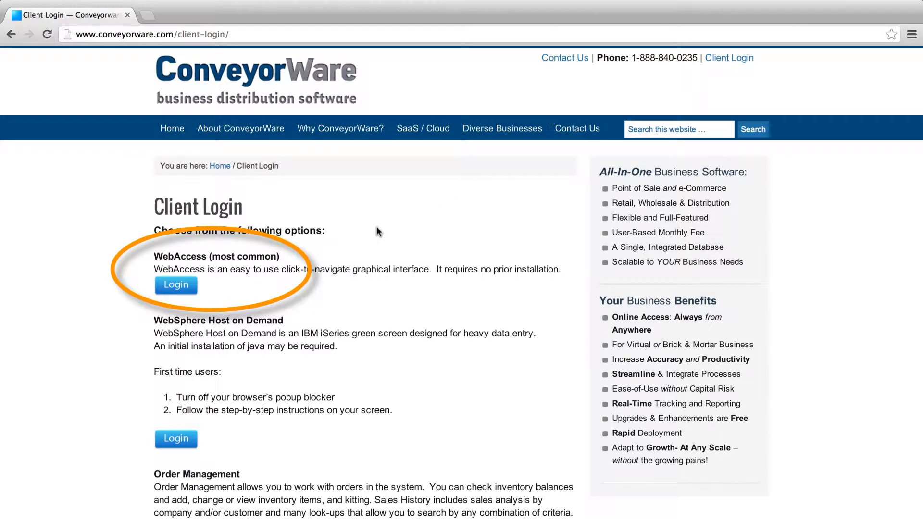
Step: Sign in to WebAccess with the user ID and account password to reach the Administrative Main Menu
click(176, 285)
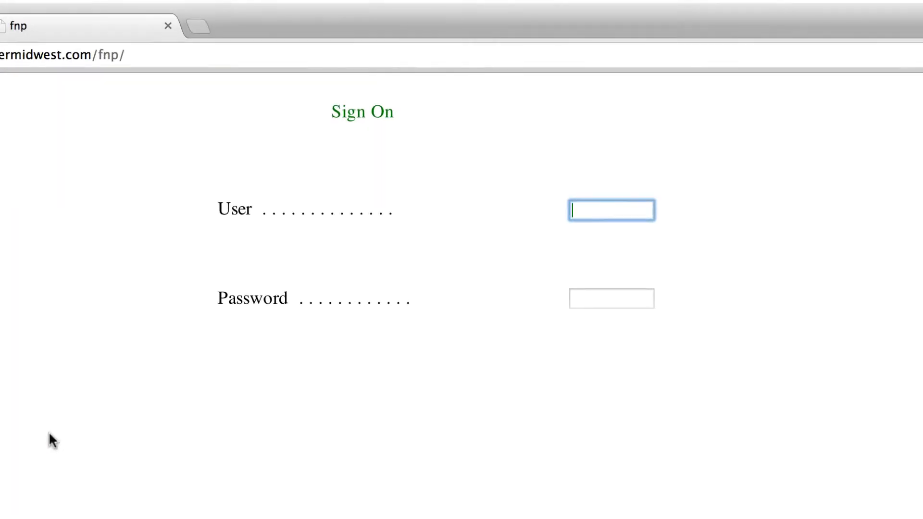
text(CONVEYORA)
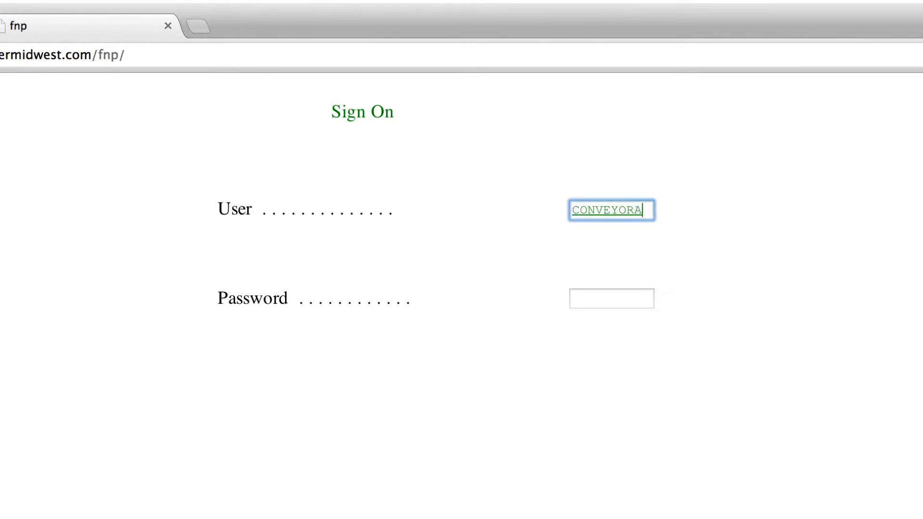
click(602, 297)
text(••••••••)
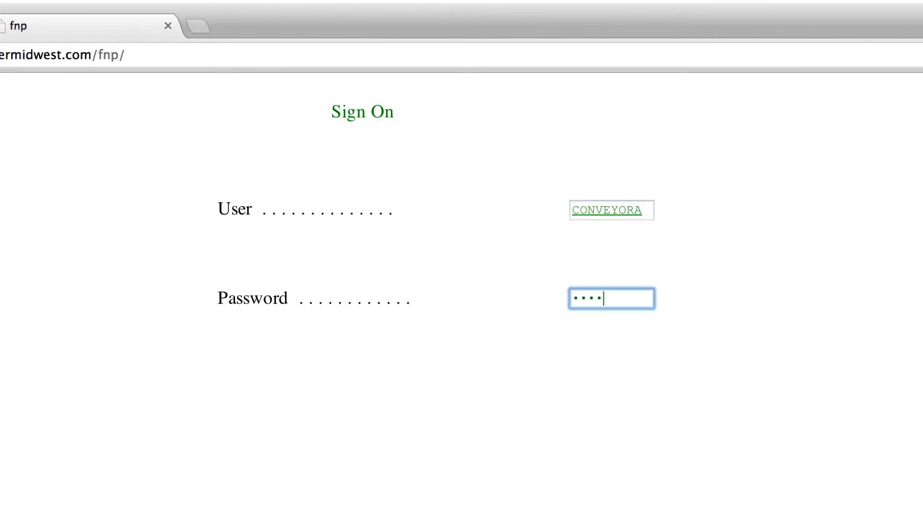
key(Return)
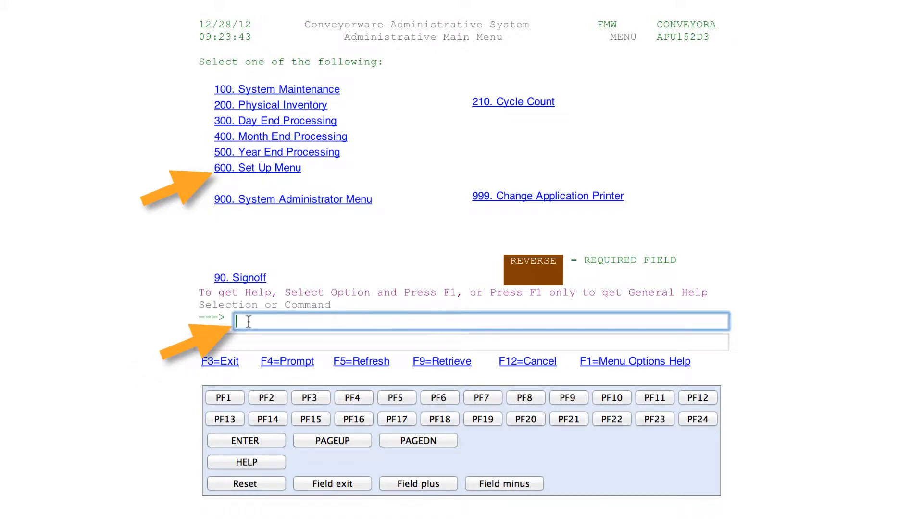
Step: Go to menu 600, then 601 Set Up Company and Credit Info, and start 625 Initial Setup-Company Definition
text(600)
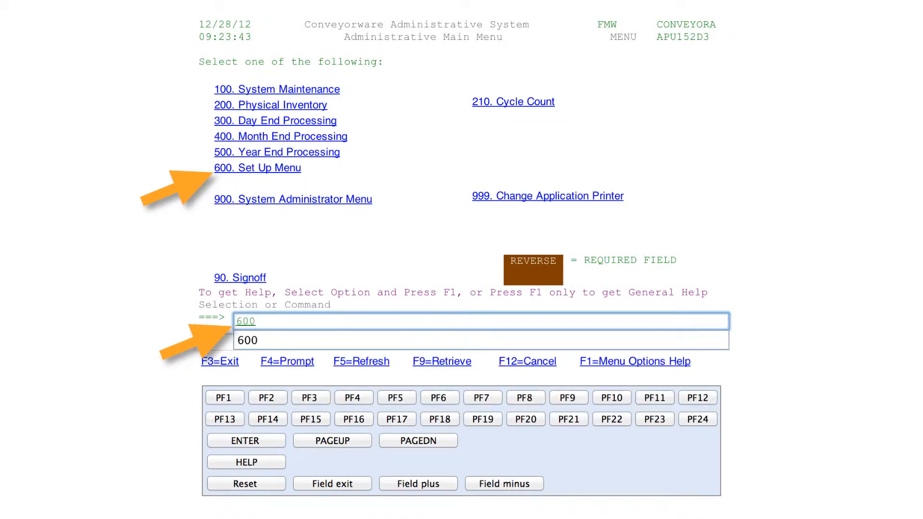
key(Return)
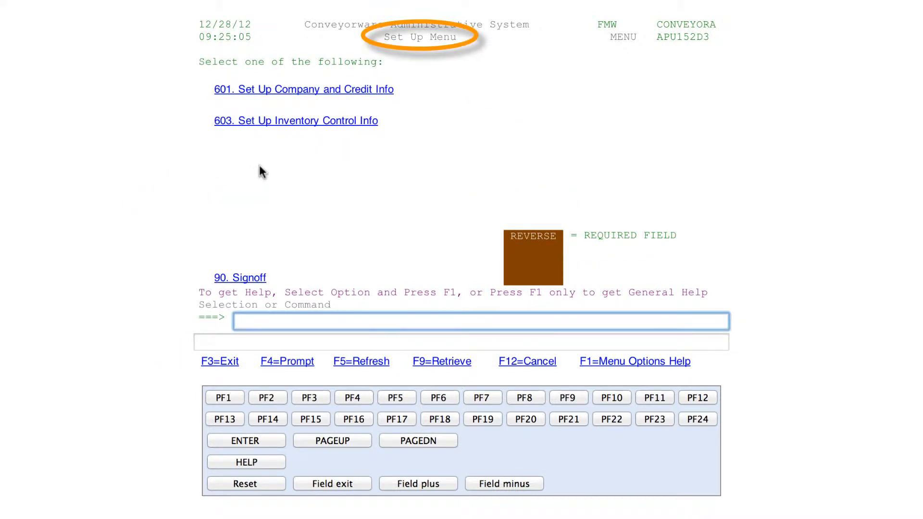
click(293, 94)
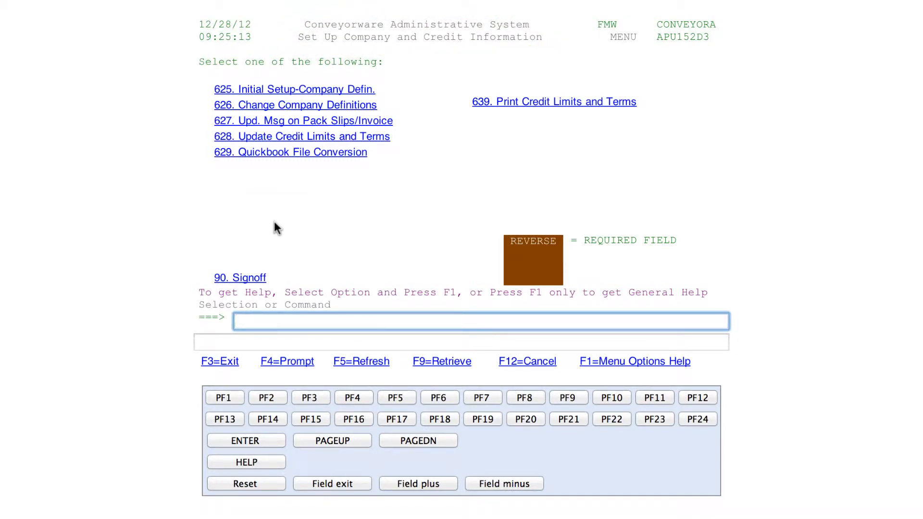
click(290, 91)
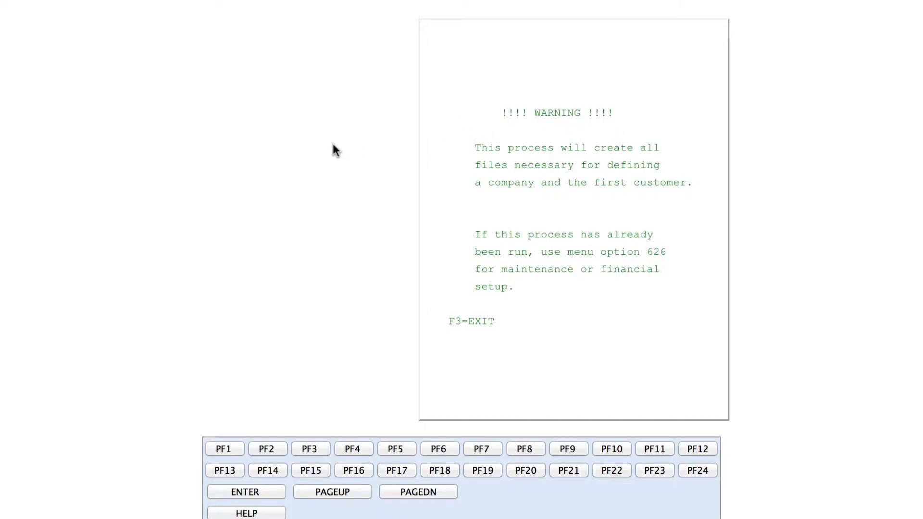
Step: Continue past the company-file warning to the Initial Setup-Company Definitions form for company 108
key(Return)
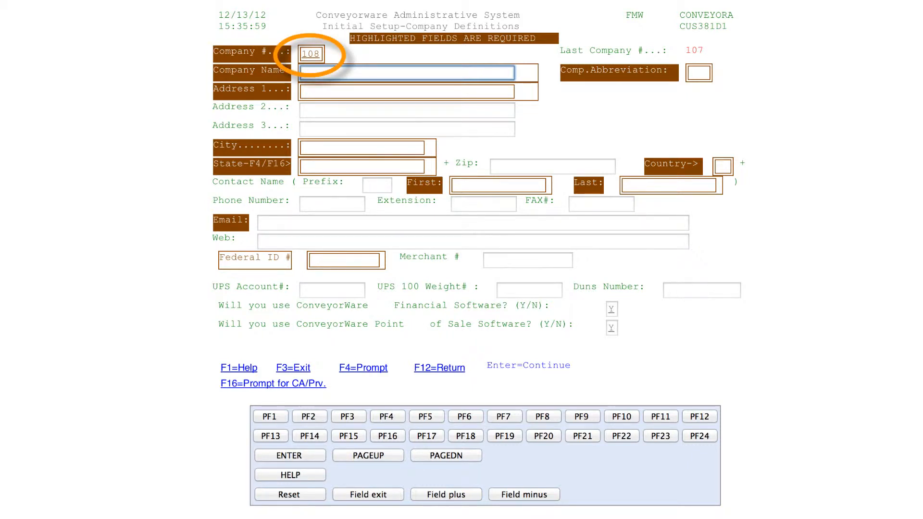
Step: Confirm company number 108 and enter ROLLING RIVER SKATEBOARDS as the company name
key(shift+Tab)
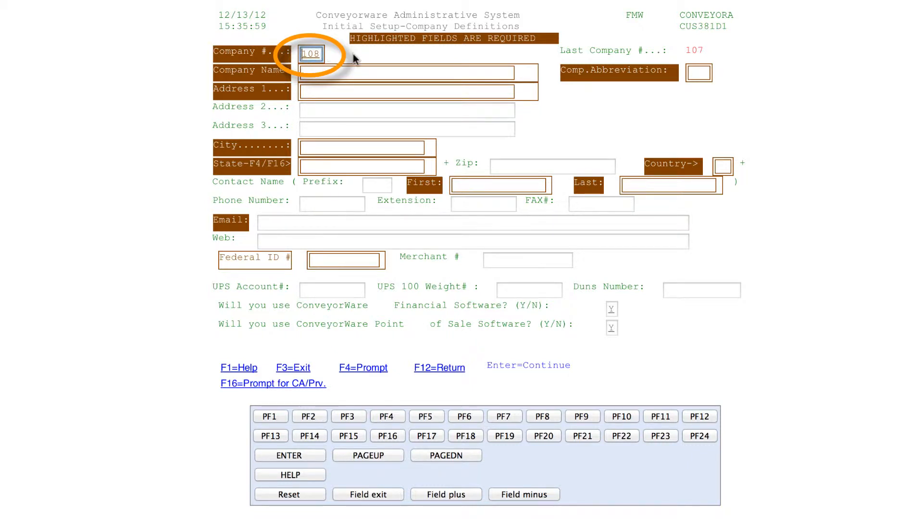
key(Tab)
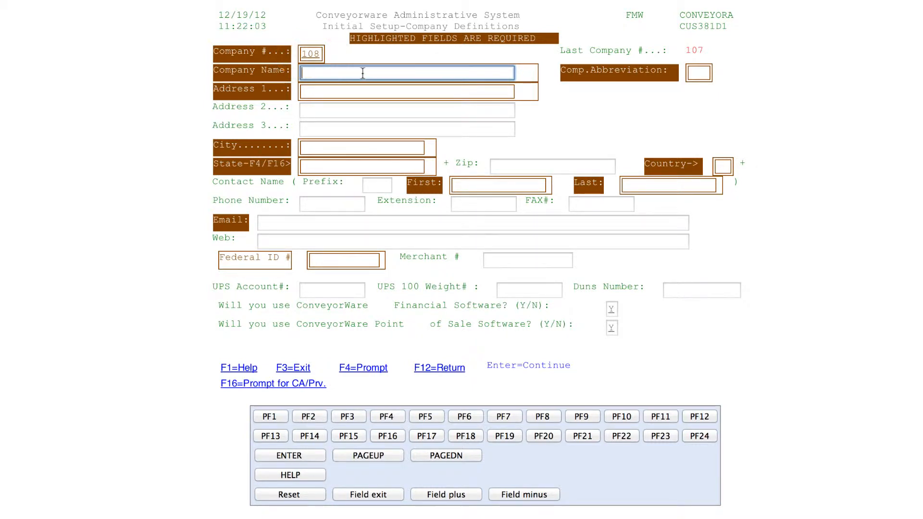
text(ROLLING RIVER )
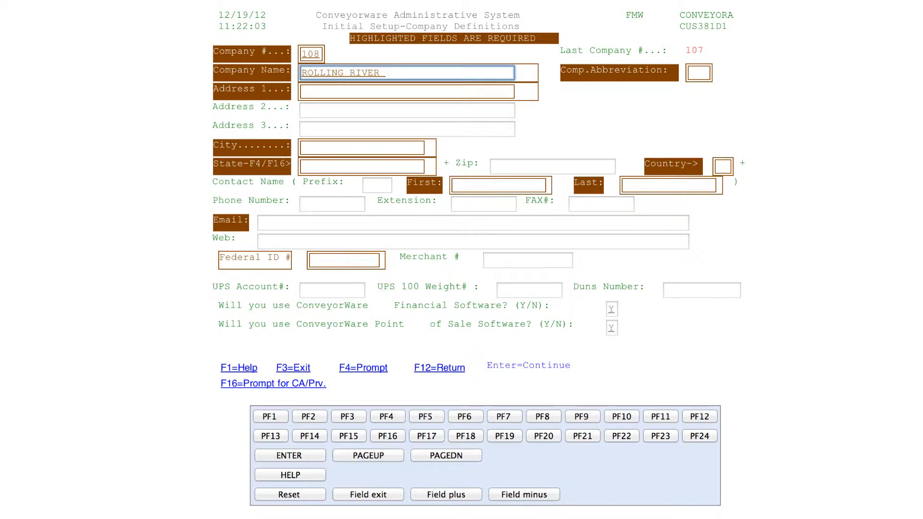
text(SKATEBOARDS)
click(703, 74)
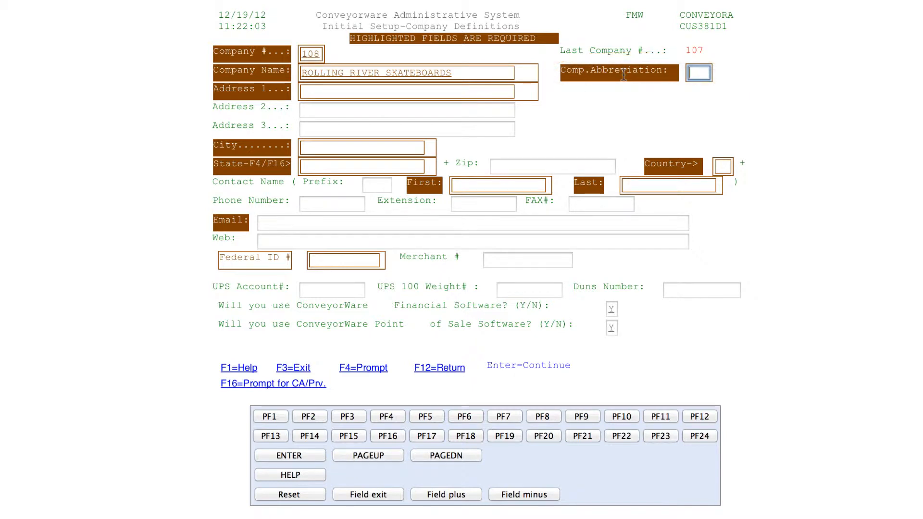
Step: Enter abbreviation RRS, the first street address line and the city ROLLING RIVER
text(RRS)
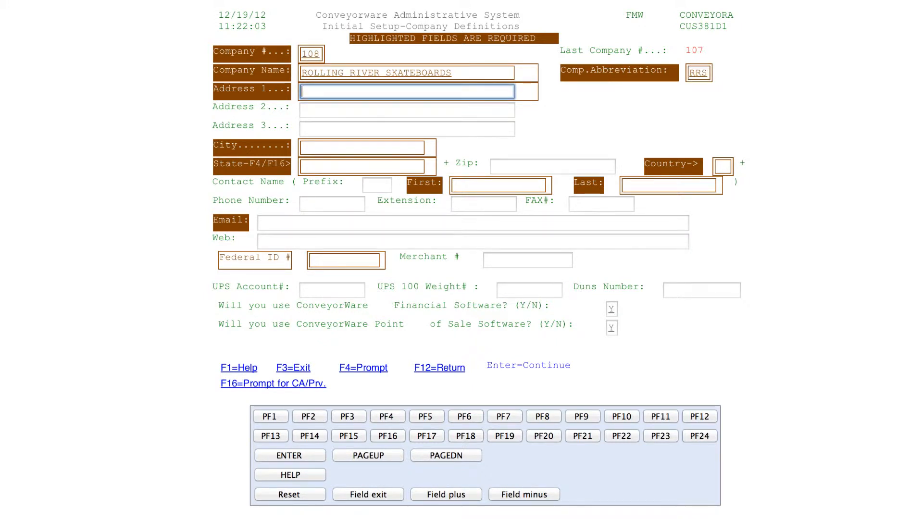
text(456 )
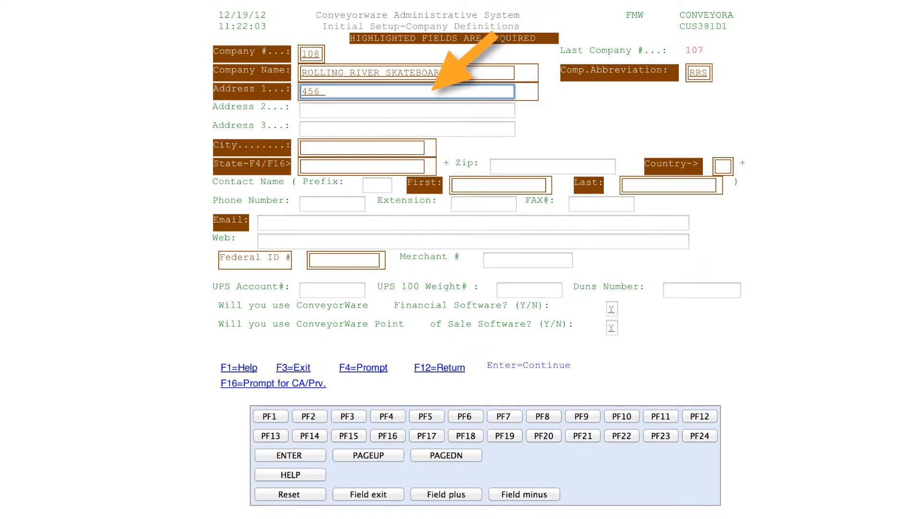
text(LONGWOOD ROAD)
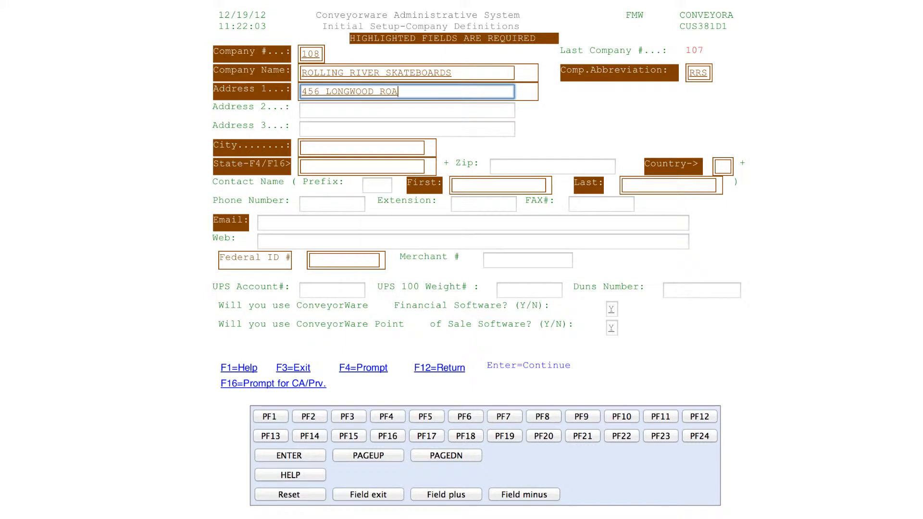
key(Tab)
key(Tab)
key(Tab)
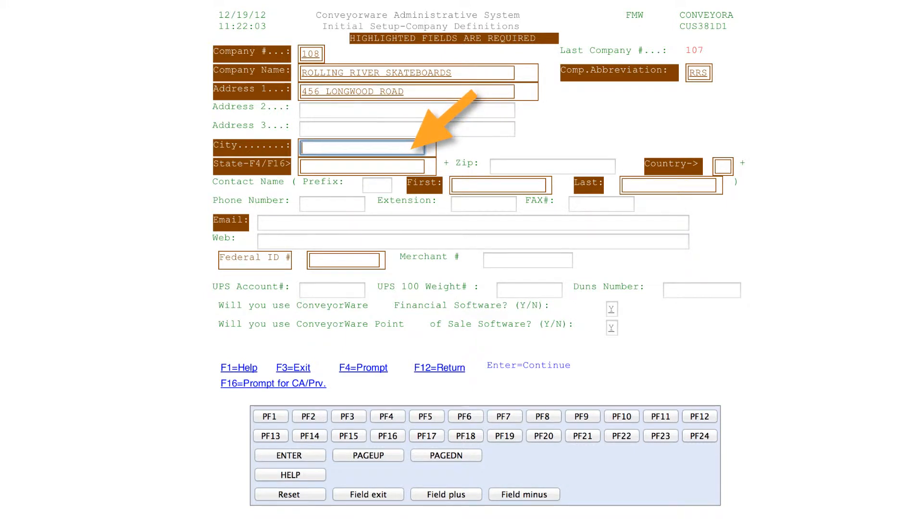
text(ROLLING RIVER)
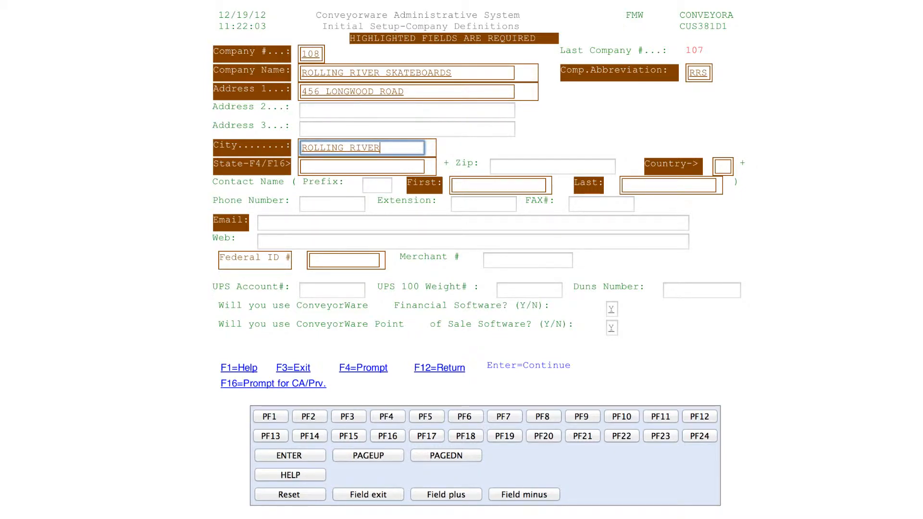
key(Tab)
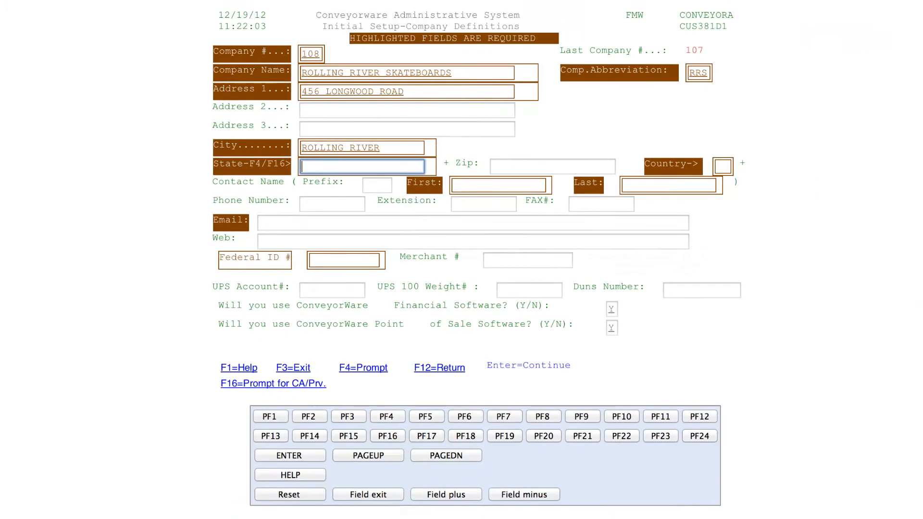
Step: Pick MI (Michigan) from the state code prompt list as the company's state
click(362, 369)
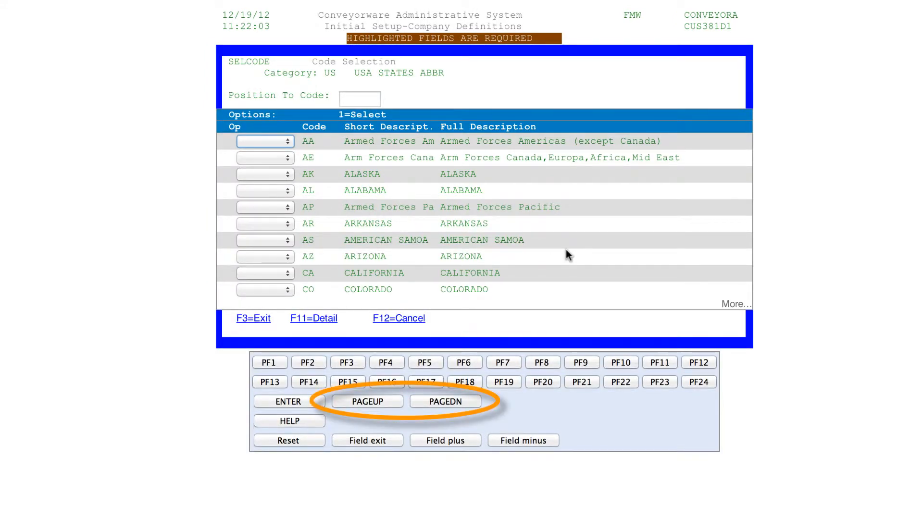
click(423, 400)
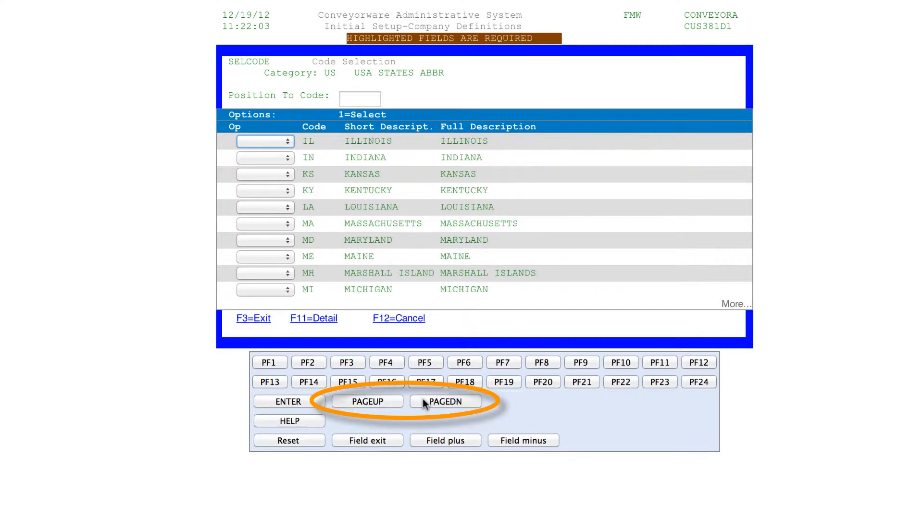
click(287, 290)
click(281, 302)
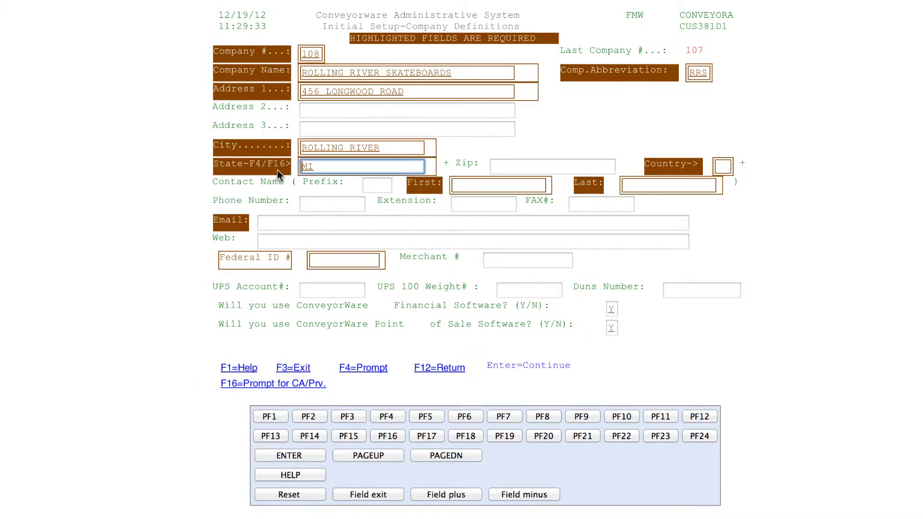
Step: Enter the zip code and country US, browsing the country code prompt list
key(Tab)
text(5)
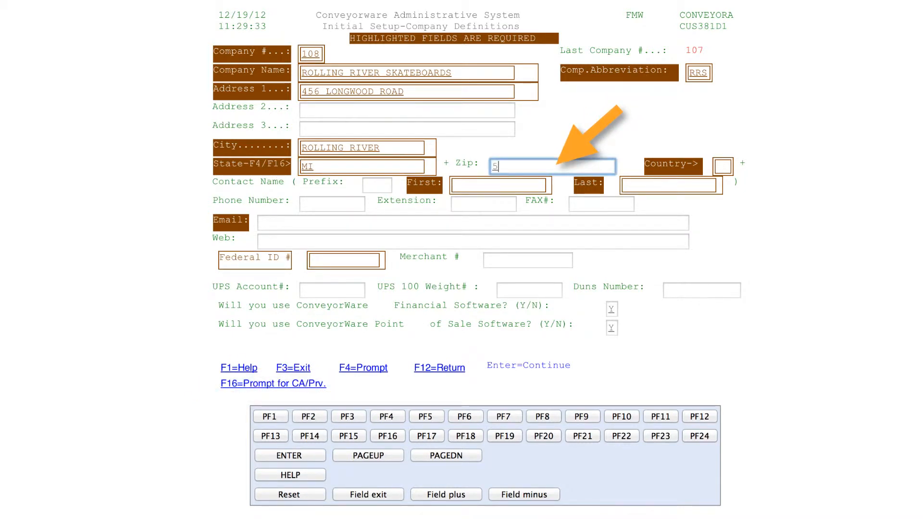
text(5555)
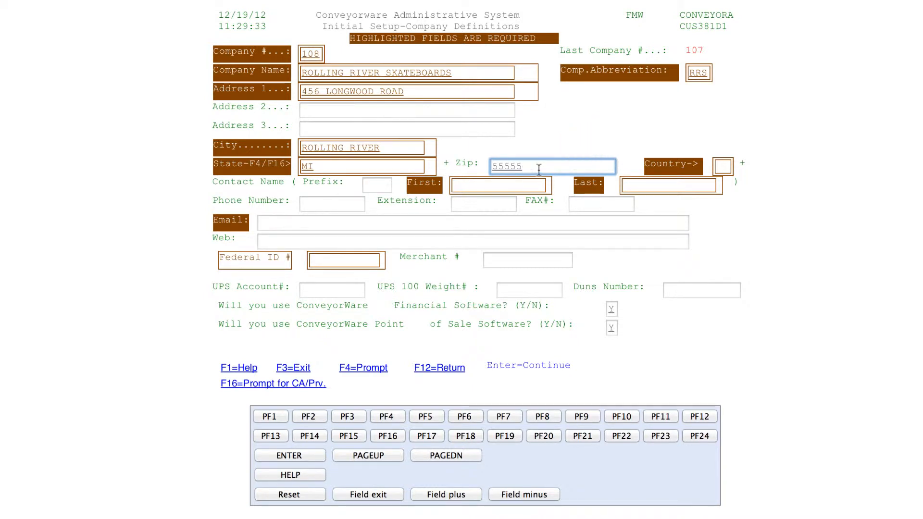
click(722, 166)
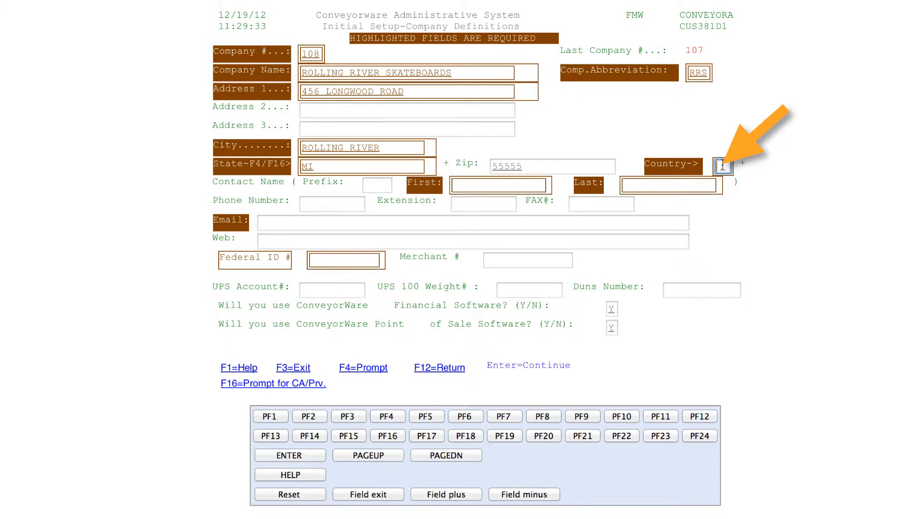
text(US)
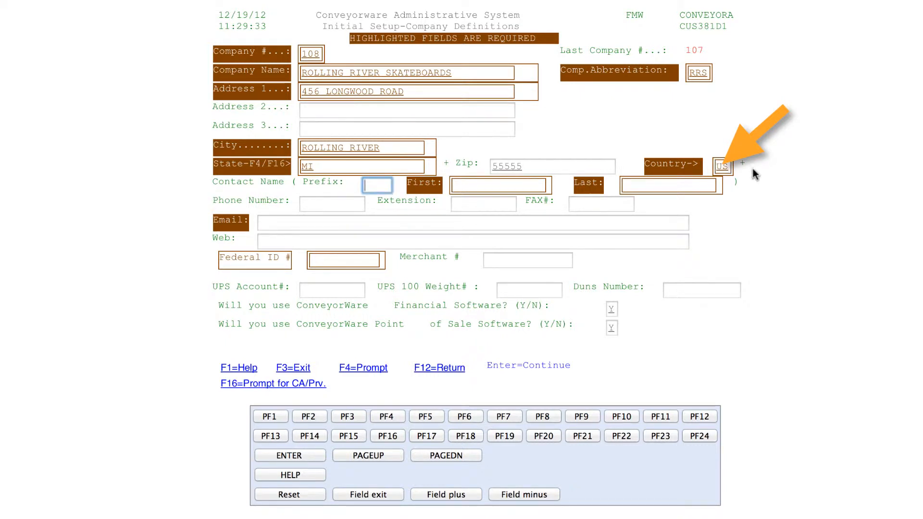
click(722, 166)
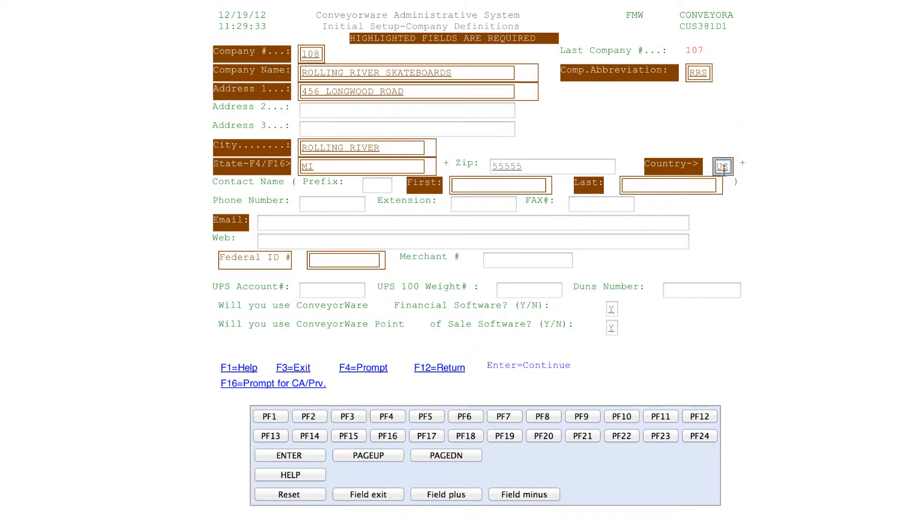
click(356, 375)
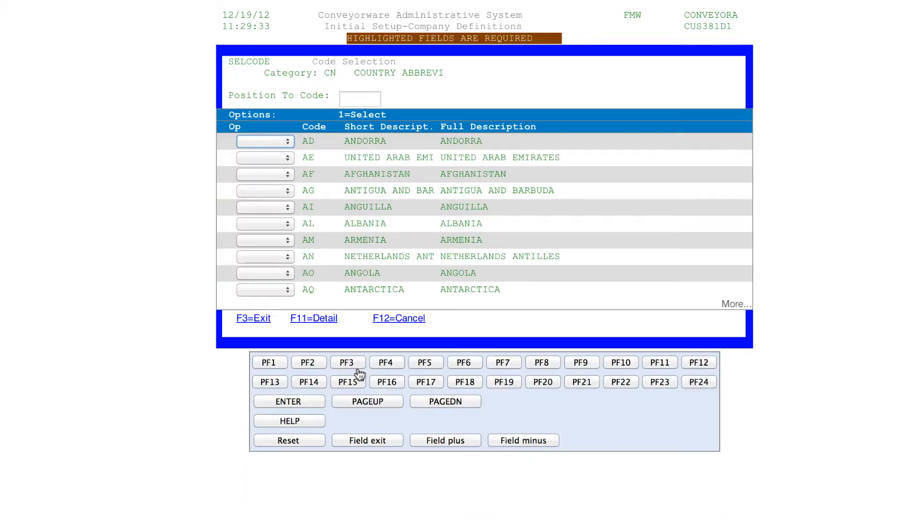
click(424, 403)
click(424, 403)
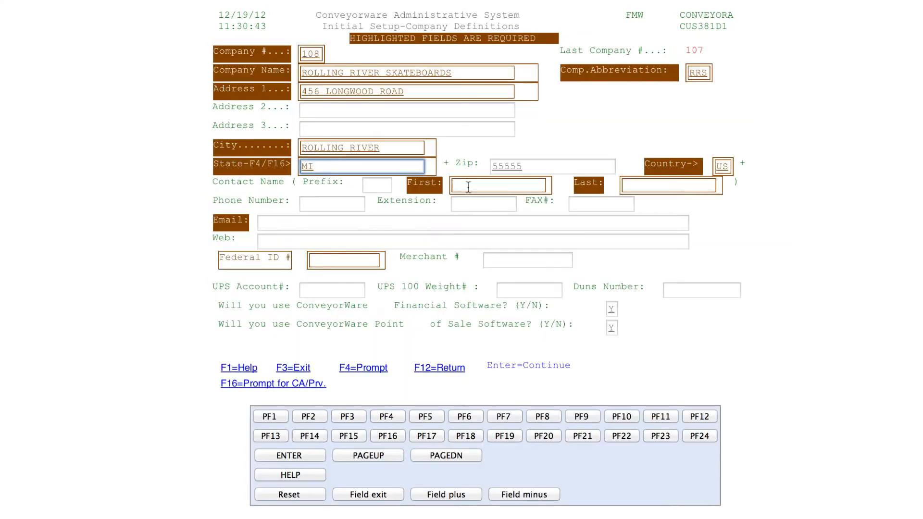
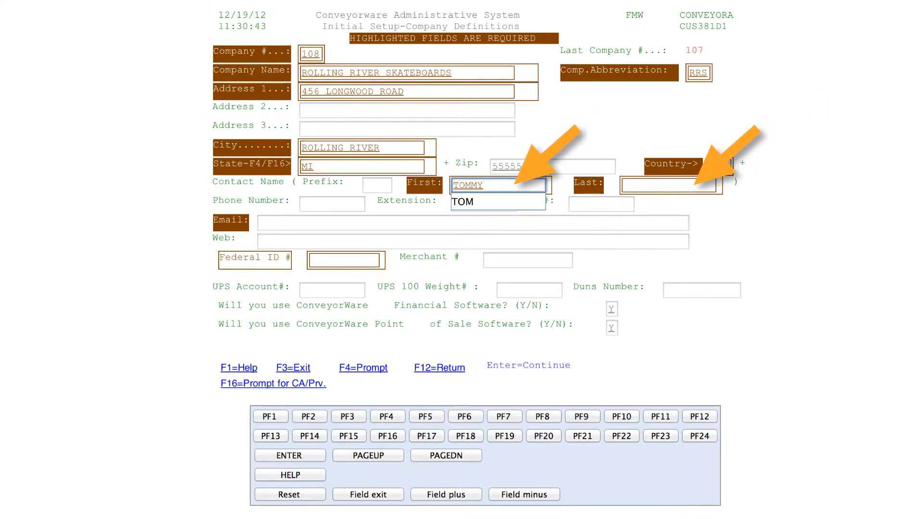
Step: Fill in the contact's first and last name, phone with extension and fax number, and start the e-mail address
key(Tab)
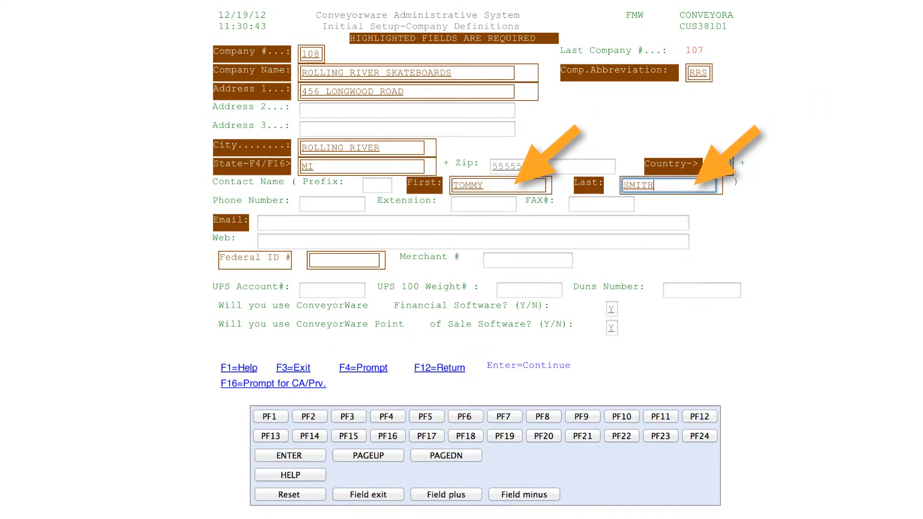
click(334, 201)
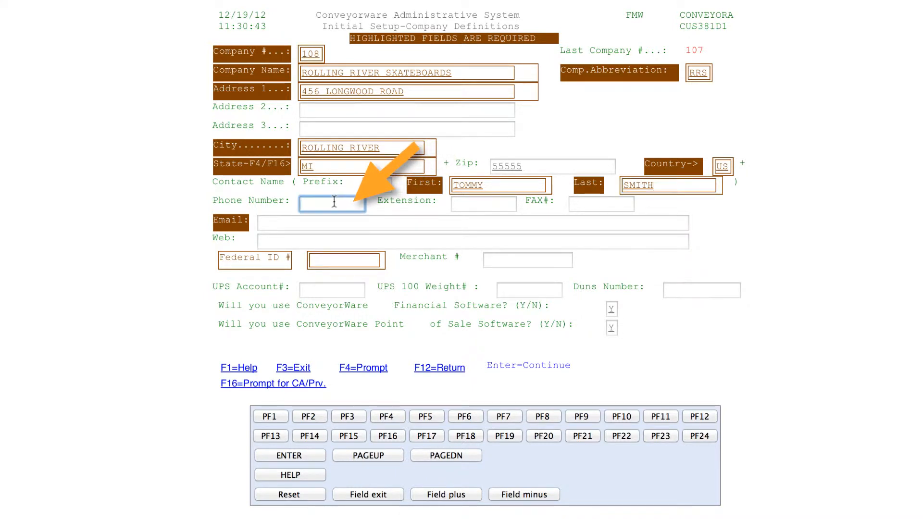
text(656)
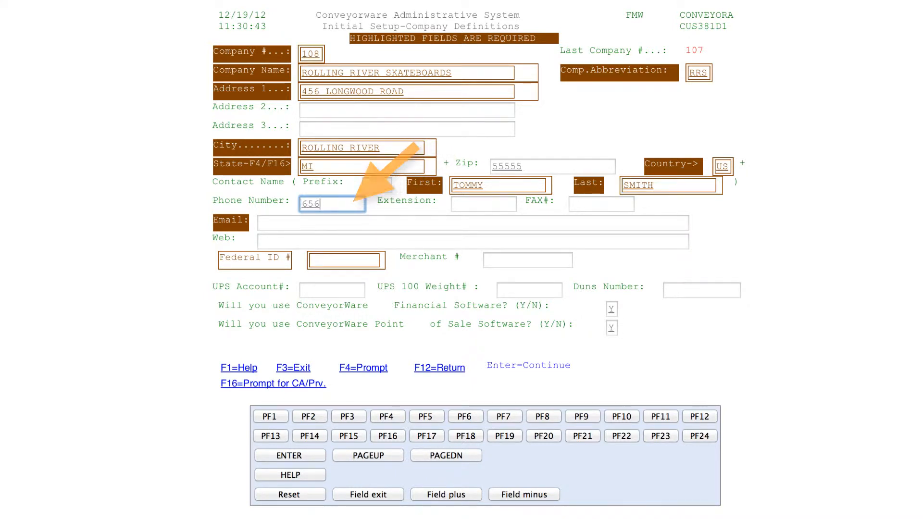
text(65665656565)
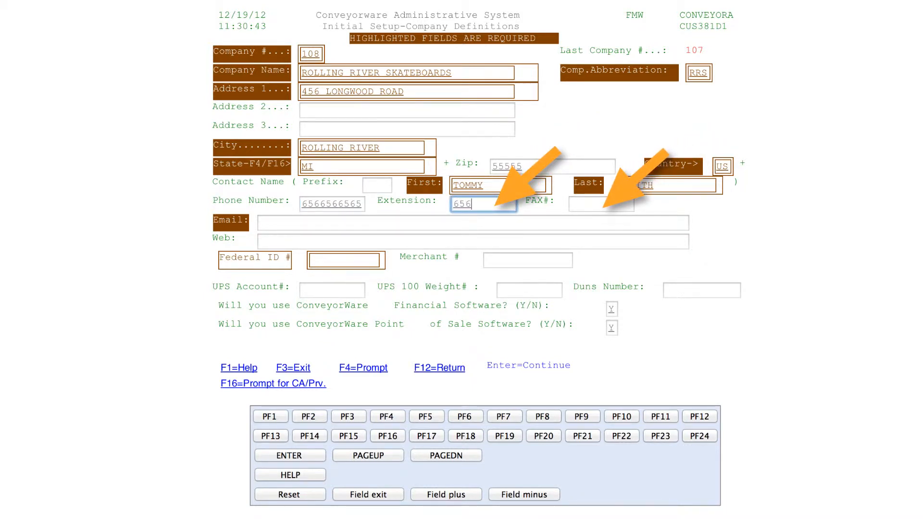
key(Tab)
text(6566)
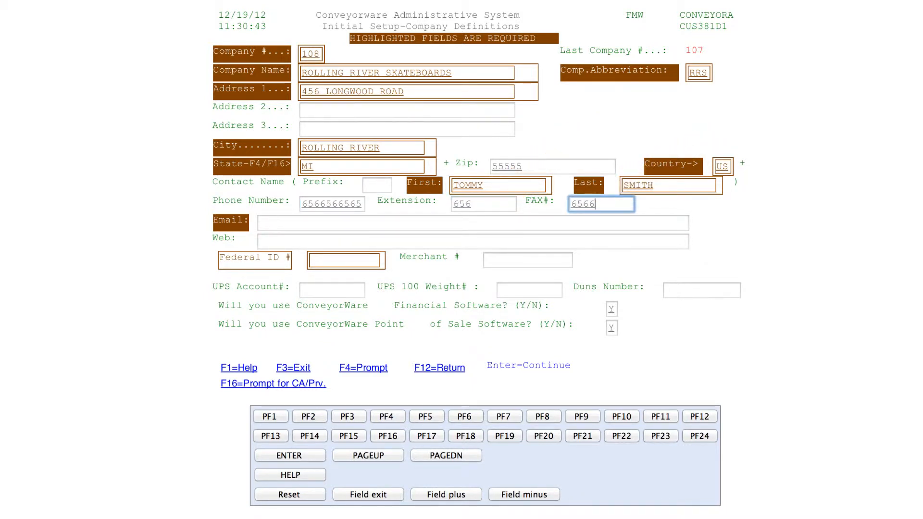
text(5665665)
key(Tab)
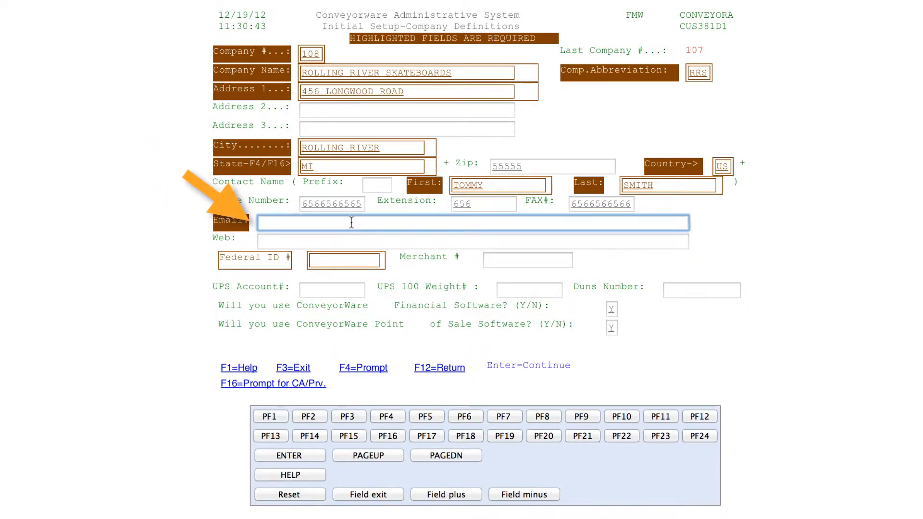
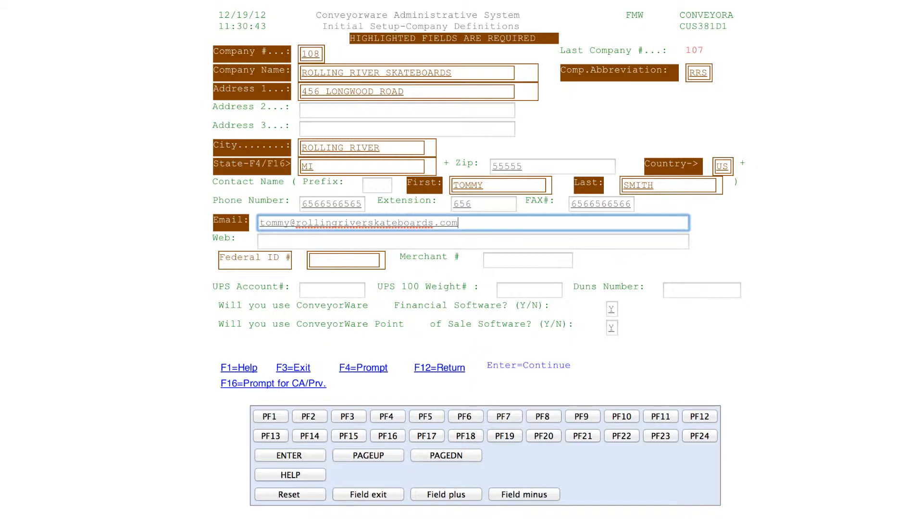
Step: Enter a placeholder Federal ID number for the company
click(315, 260)
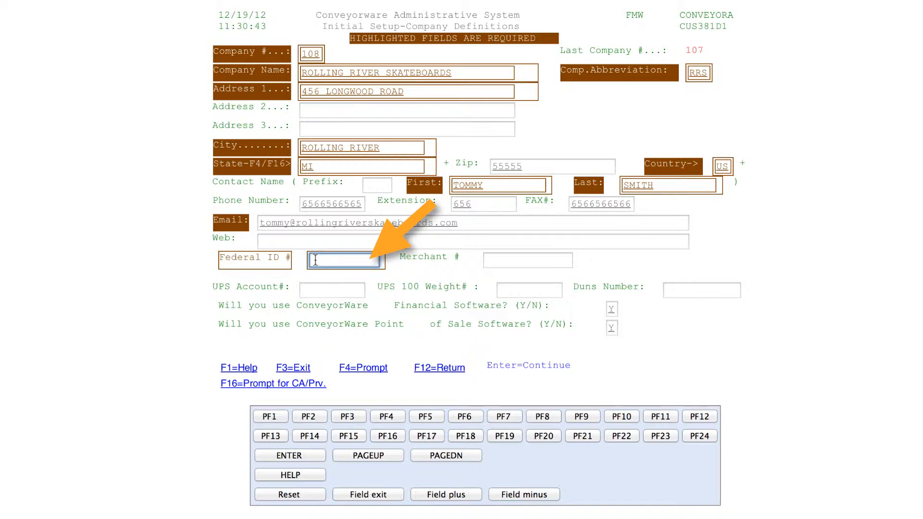
text(0)
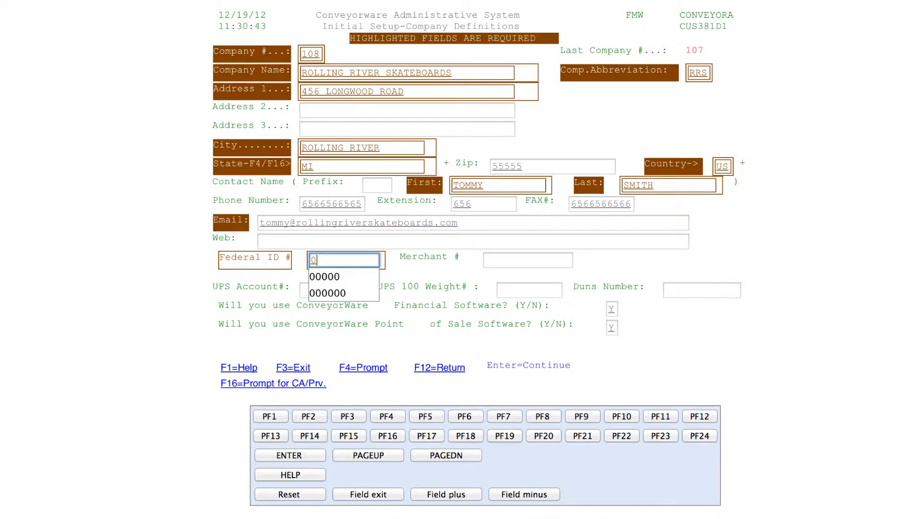
text(00000)
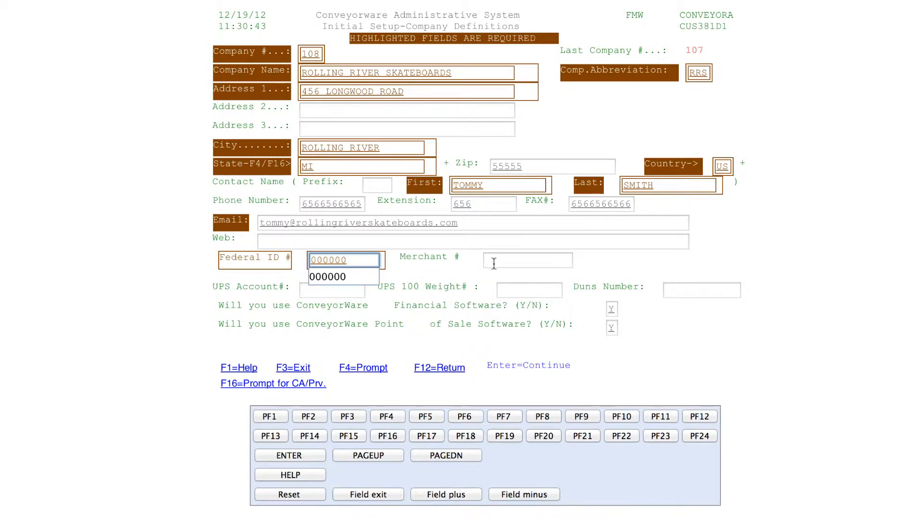
click(323, 289)
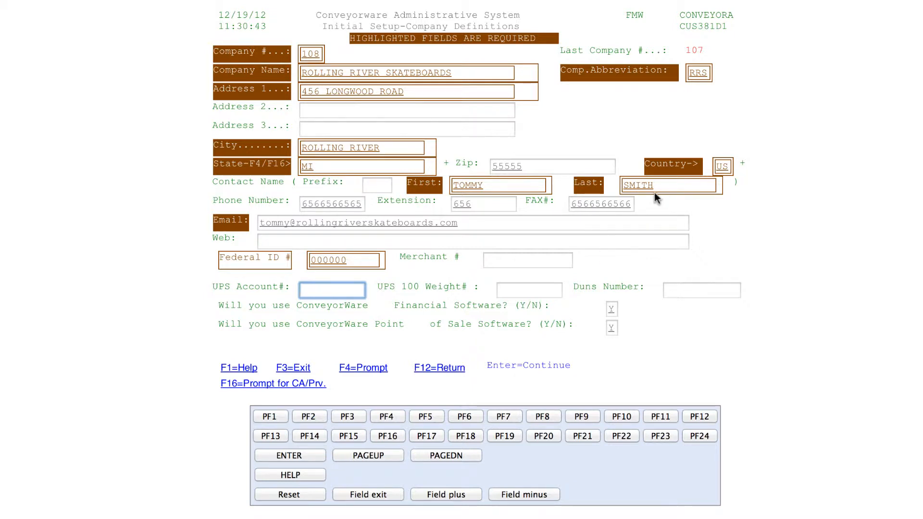
Step: Clear the contact's last name, get the Name Required error, then enter a new last name and submit
drag(658, 185, 608, 189)
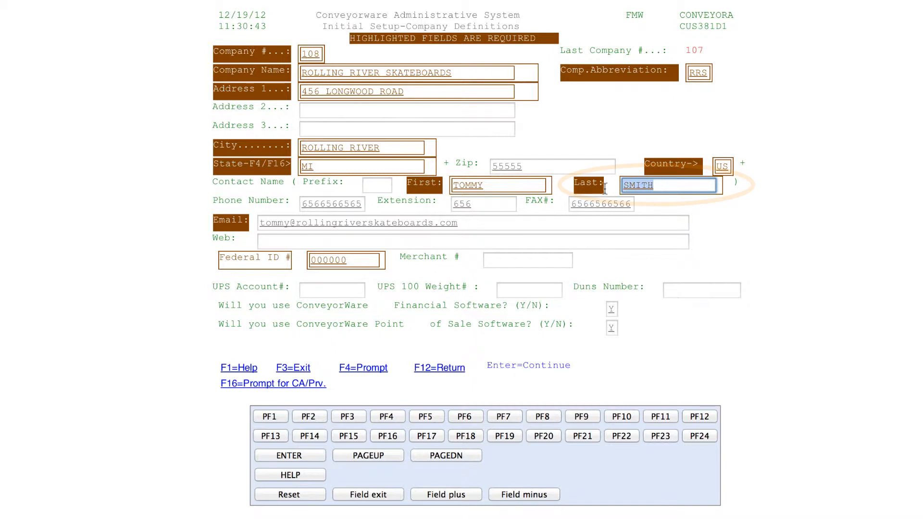
key(BackSpace)
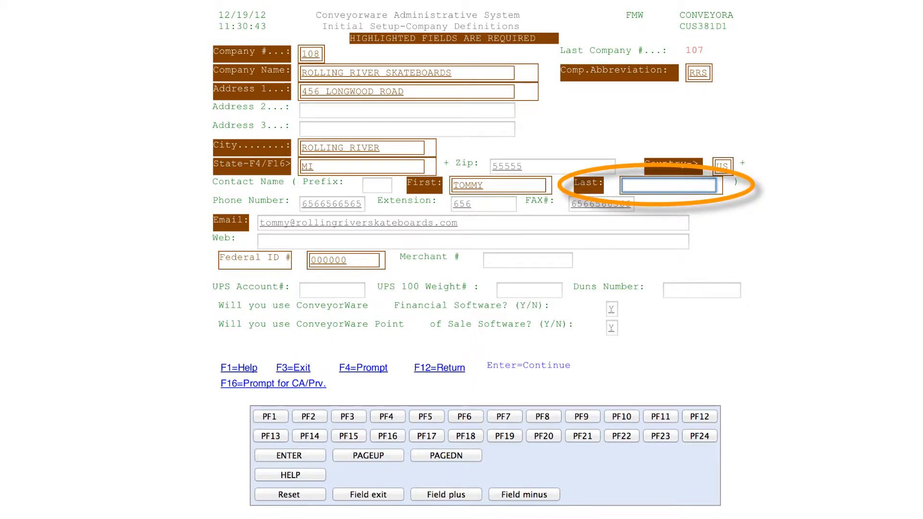
key(Return)
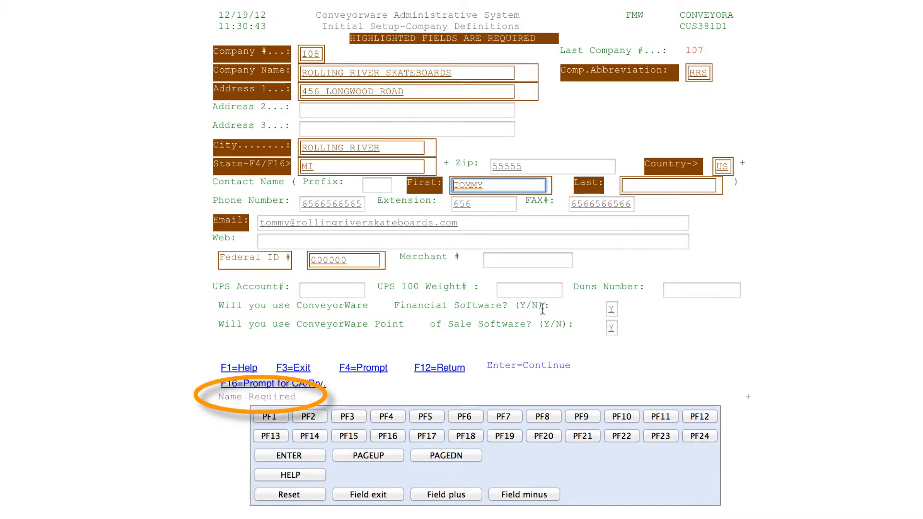
click(632, 187)
text(HAWK)
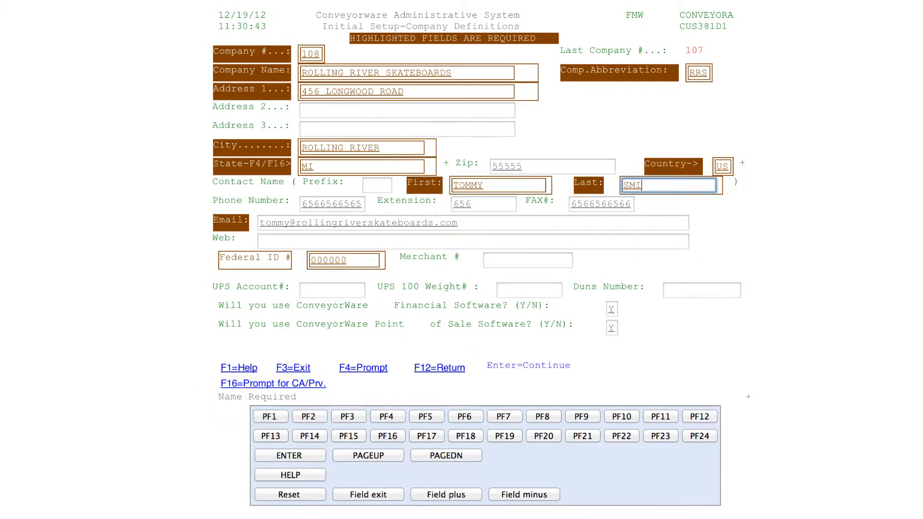
key(Return)
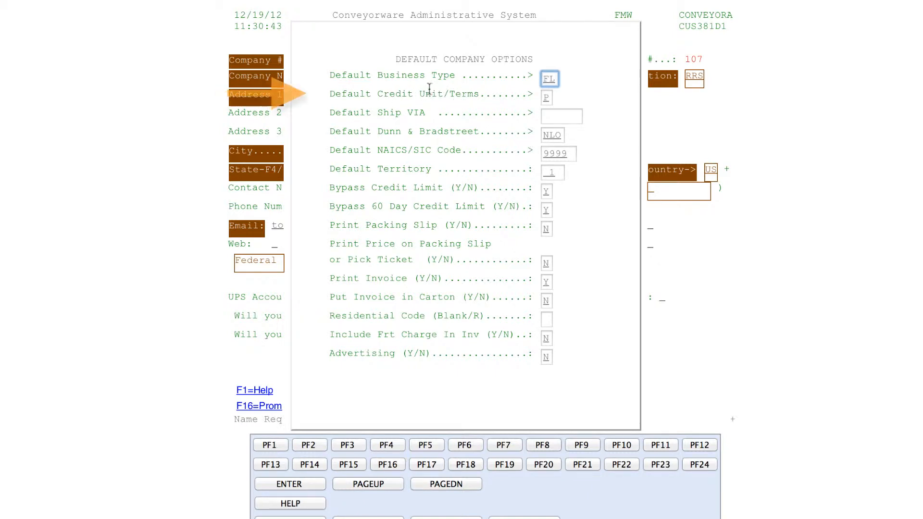
Step: Page the default credit terms' credit limit codes to the last page (code Z), then cancel the list
key(Tab)
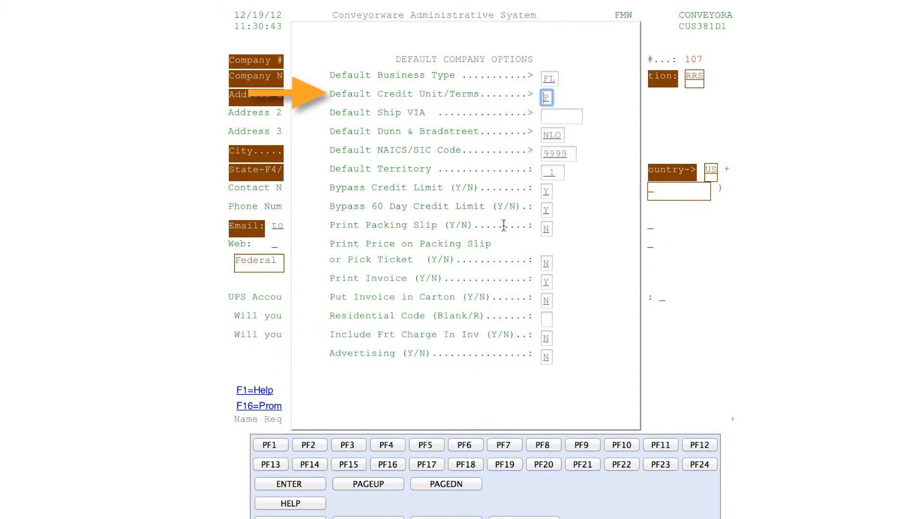
click(387, 444)
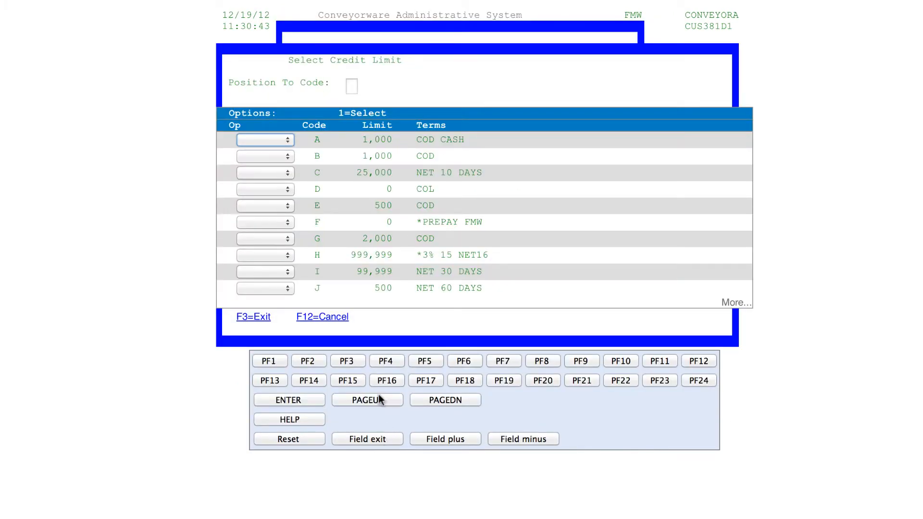
click(449, 368)
click(400, 404)
click(422, 404)
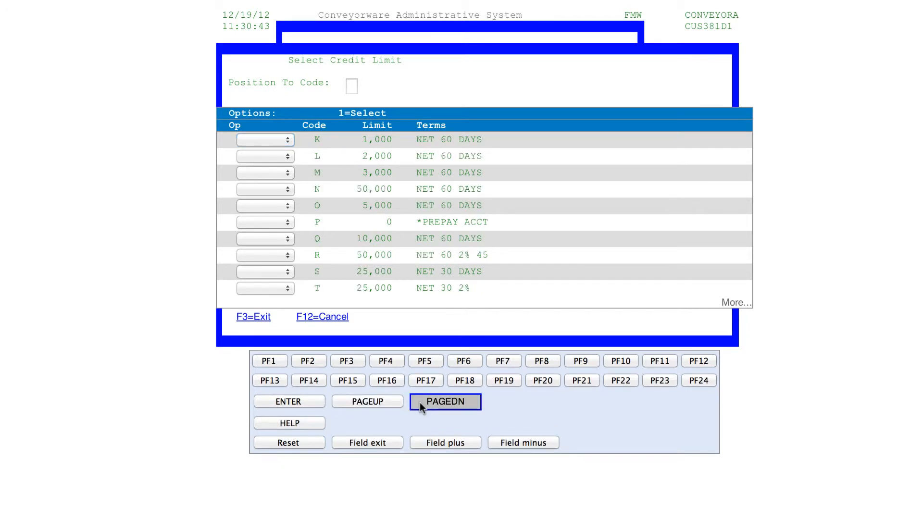
click(422, 404)
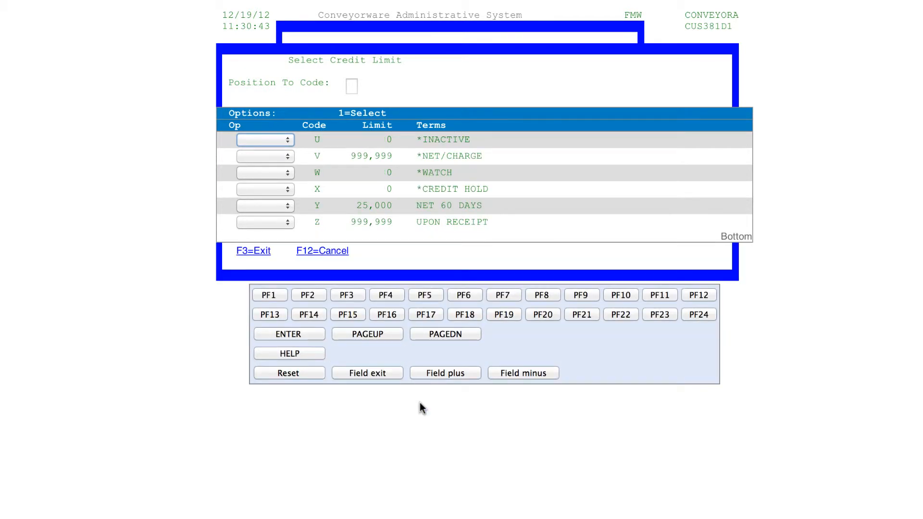
click(325, 250)
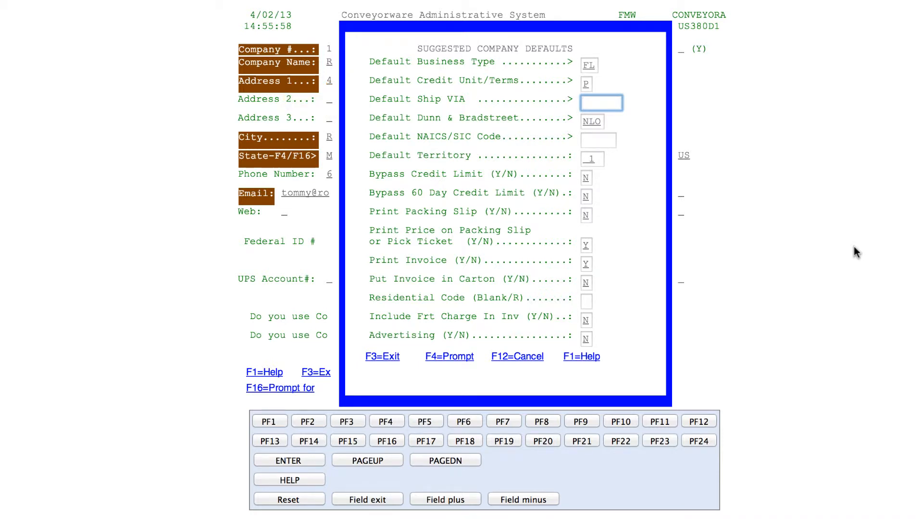
Step: Page through the Ship VIA codes and select BILL as the Default Ship VIA
click(443, 362)
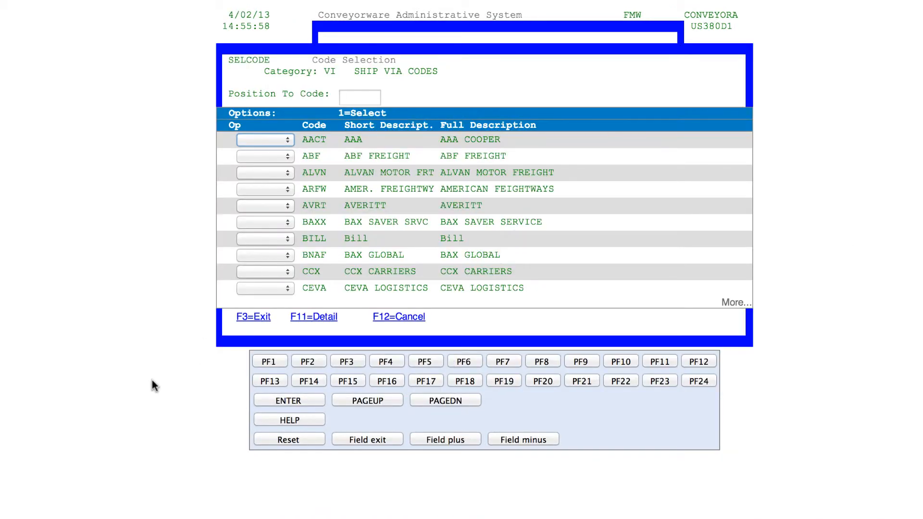
click(432, 402)
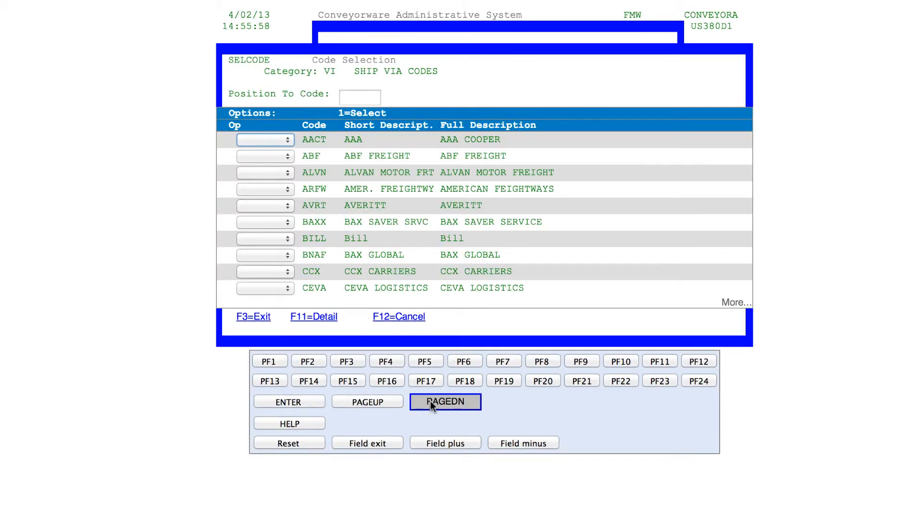
click(431, 401)
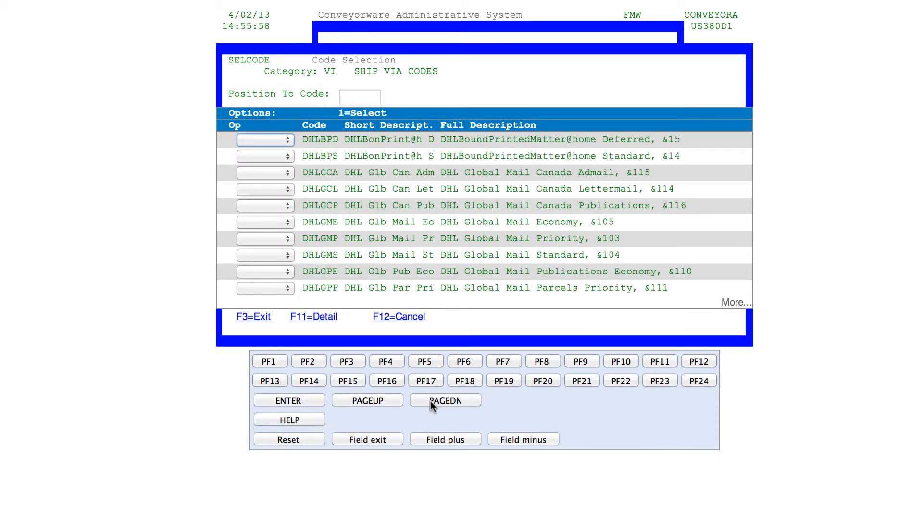
click(377, 402)
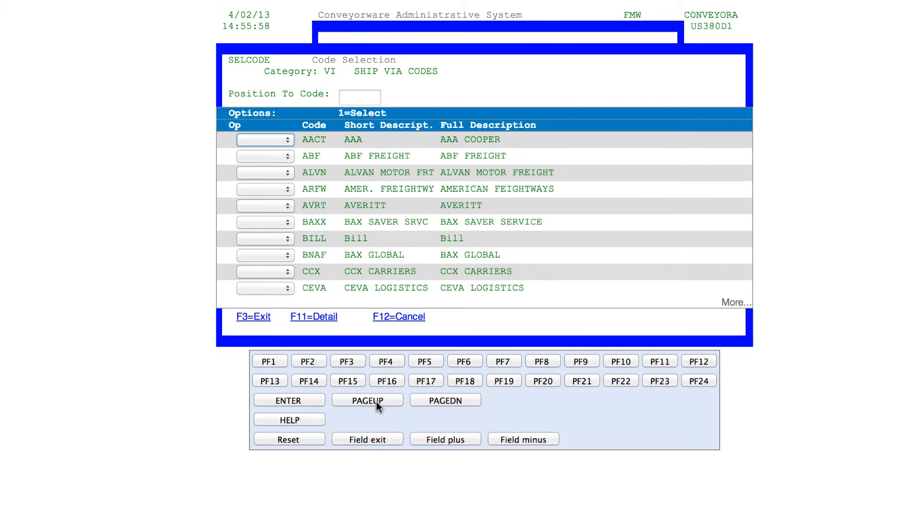
click(286, 239)
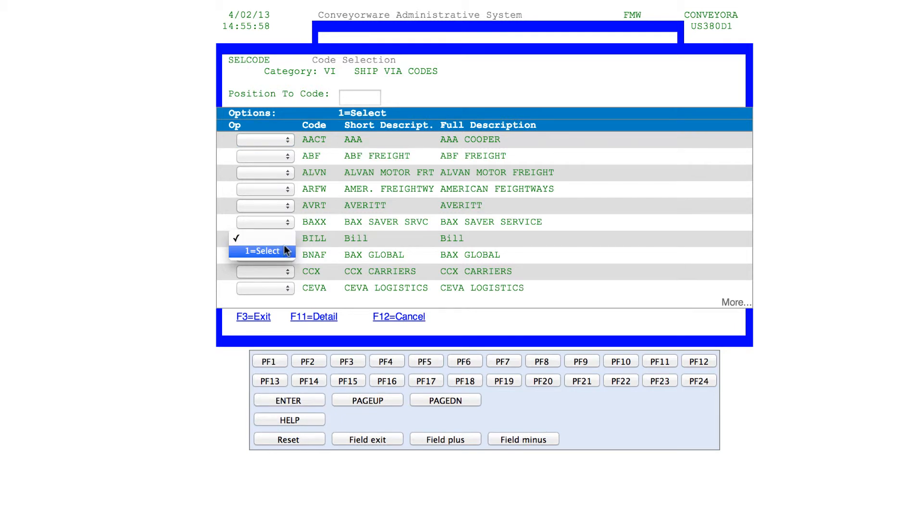
click(283, 252)
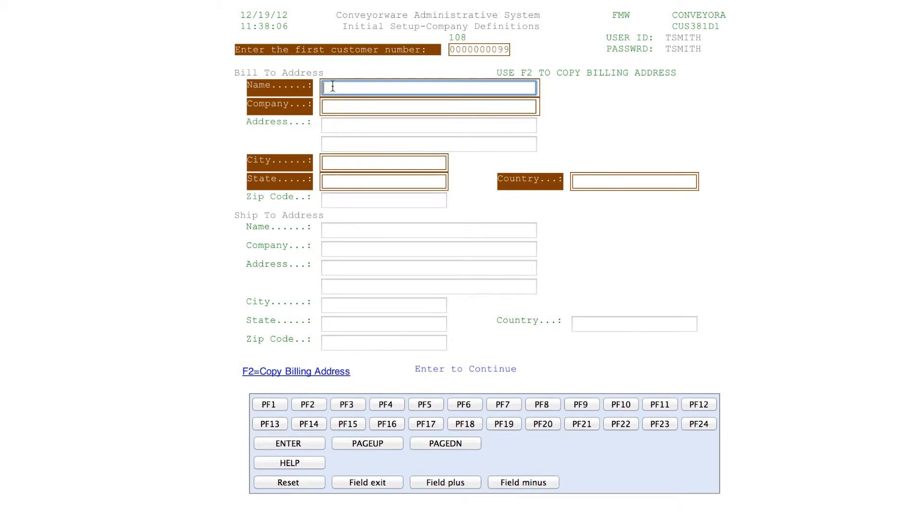
Step: Enter the Rolling River Skateboards Bill To name and address and submit the company definition
click(303, 403)
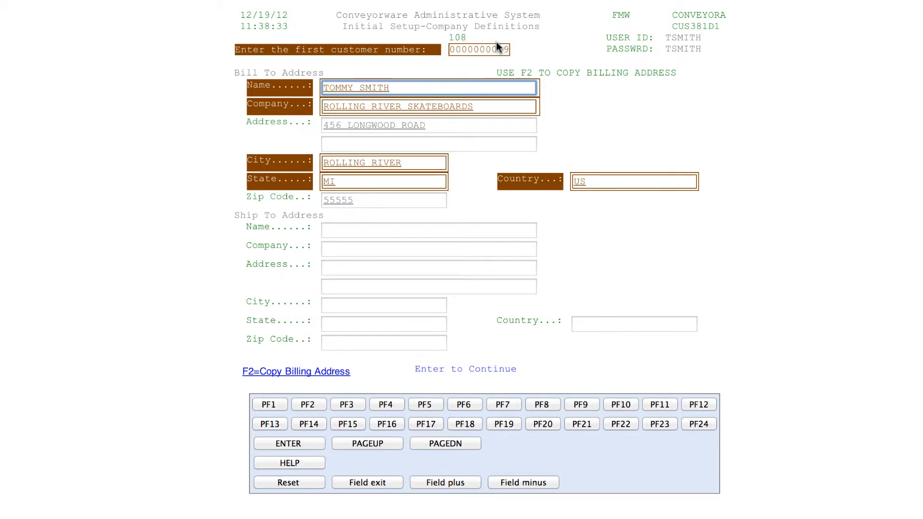
key(Return)
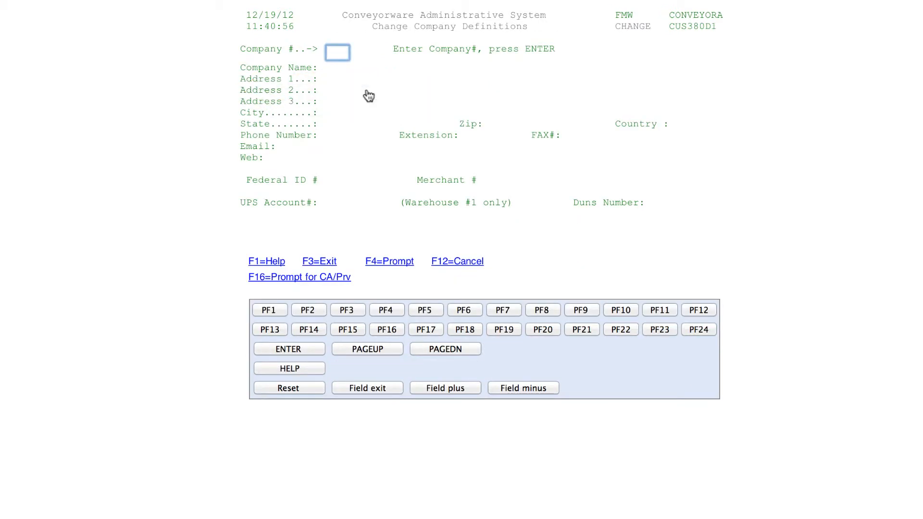
Step: Load company 108's saved definitions, then exit back to the setup menu
text(108)
key(Return)
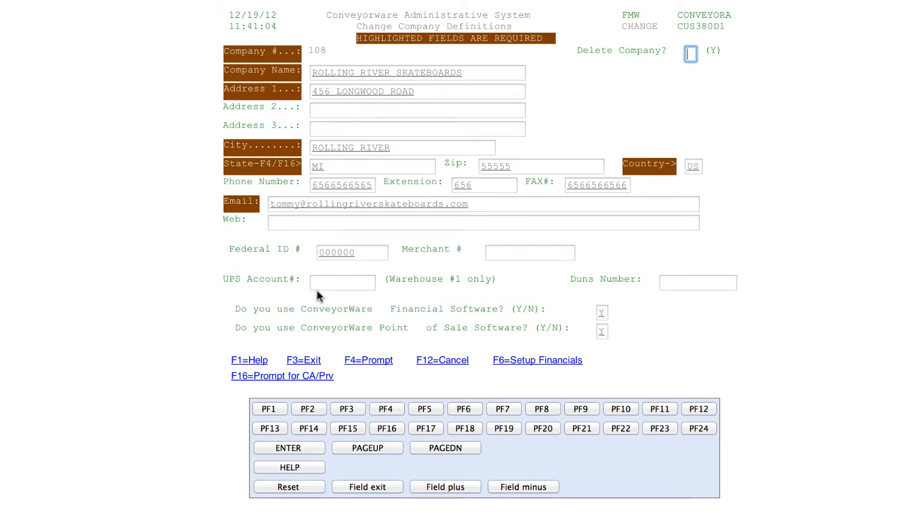
click(464, 410)
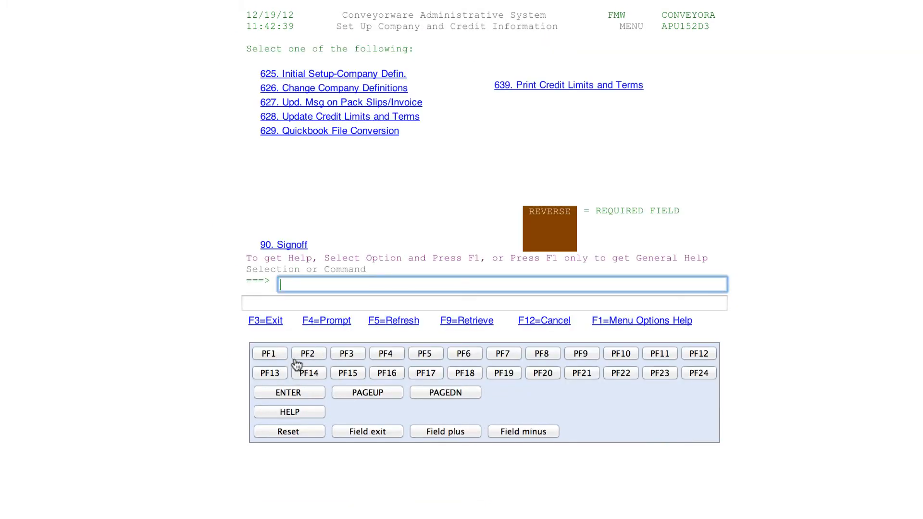
Step: Sign off, then enter the user name and password on the Sign On screen
click(291, 250)
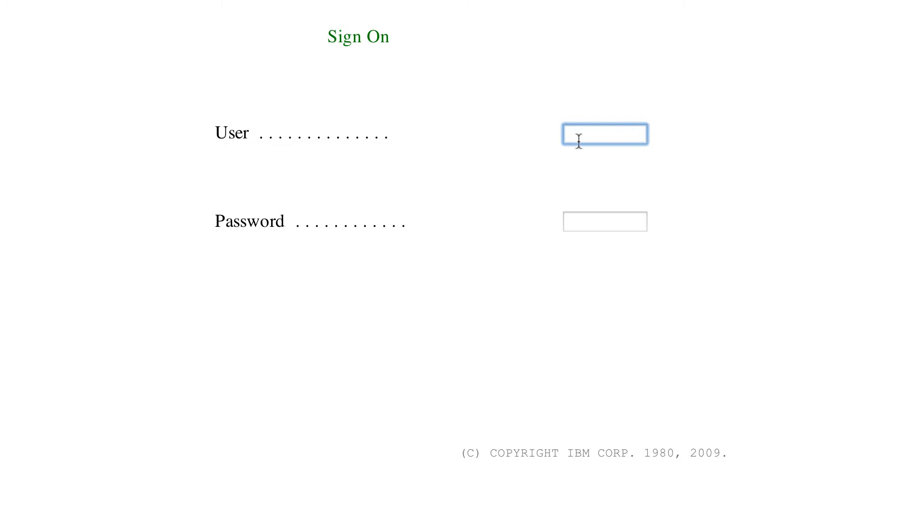
text(CONVEYOR)
click(586, 223)
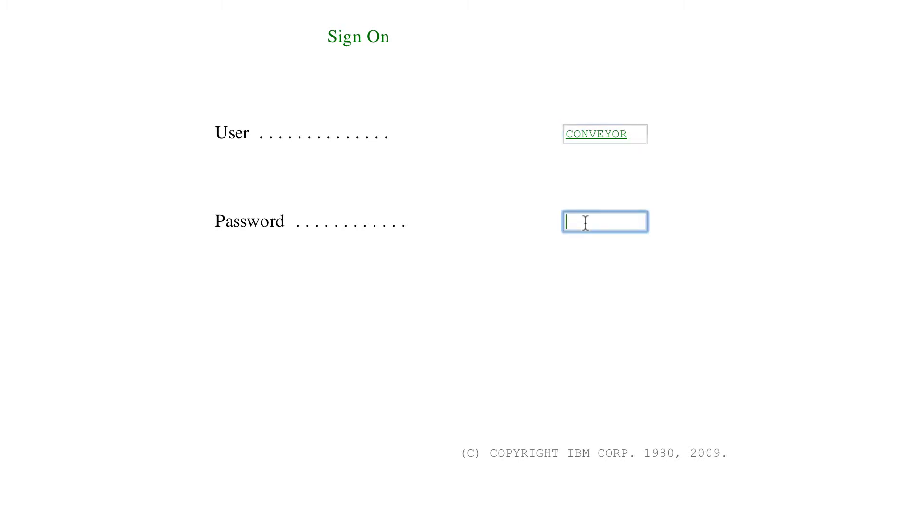
text(••••••••)
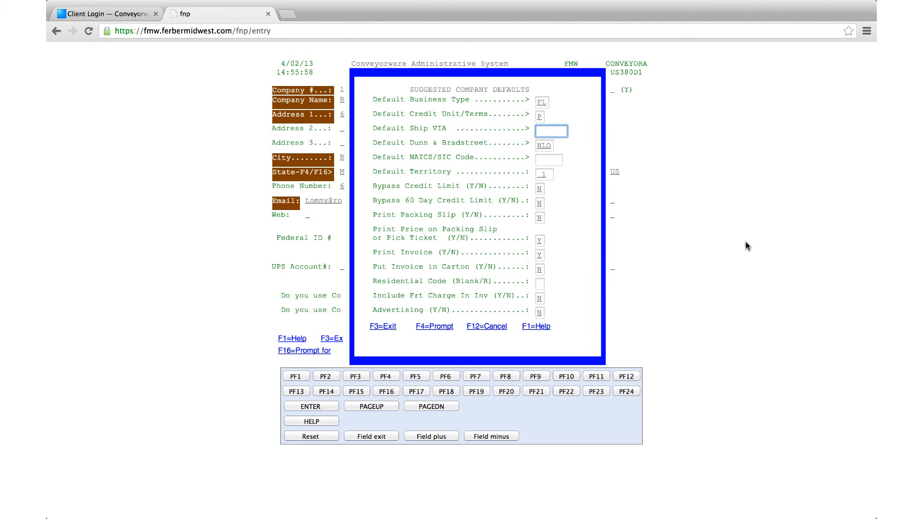
Step: Page forward through the Ship VIA codes and back to the first page (AACT to CEVA), opening BILL's options
click(433, 328)
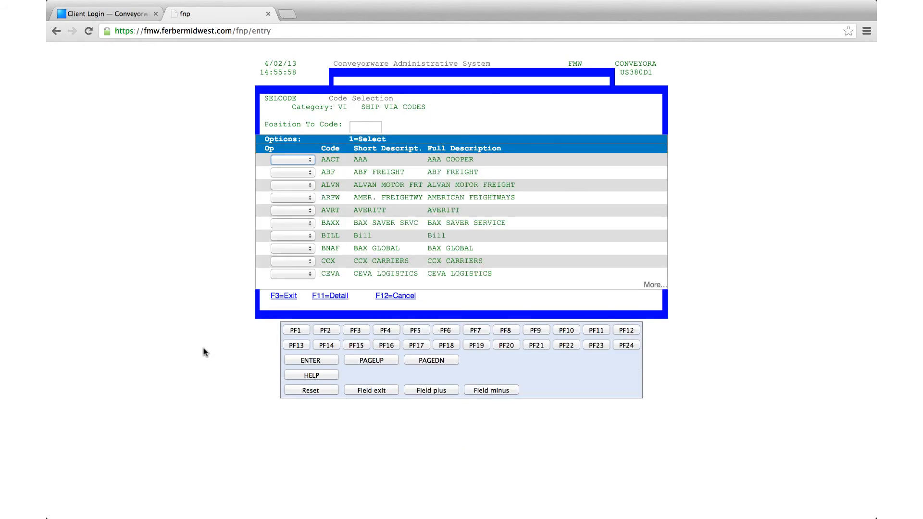
click(408, 365)
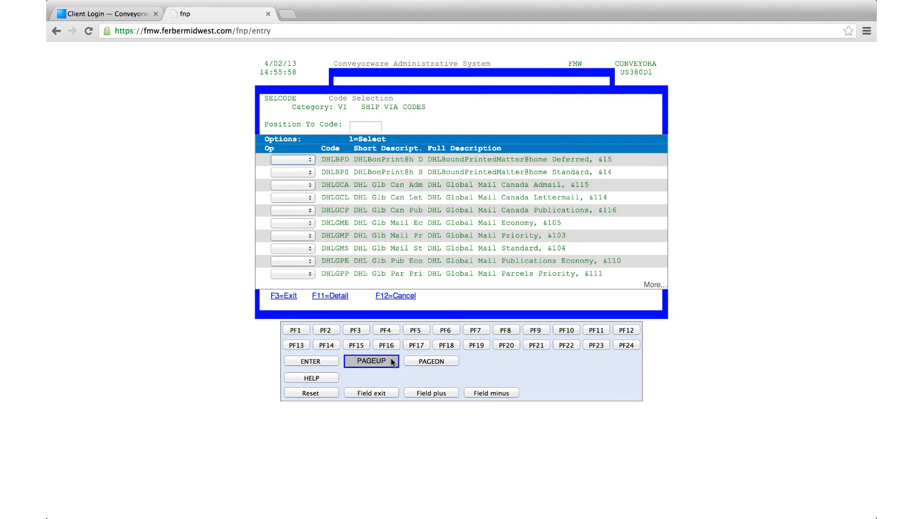
click(421, 364)
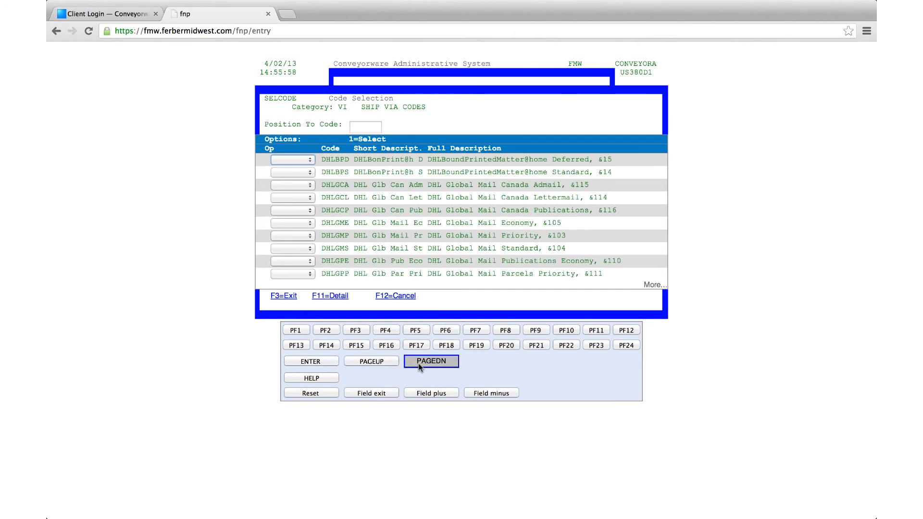
click(419, 363)
click(396, 366)
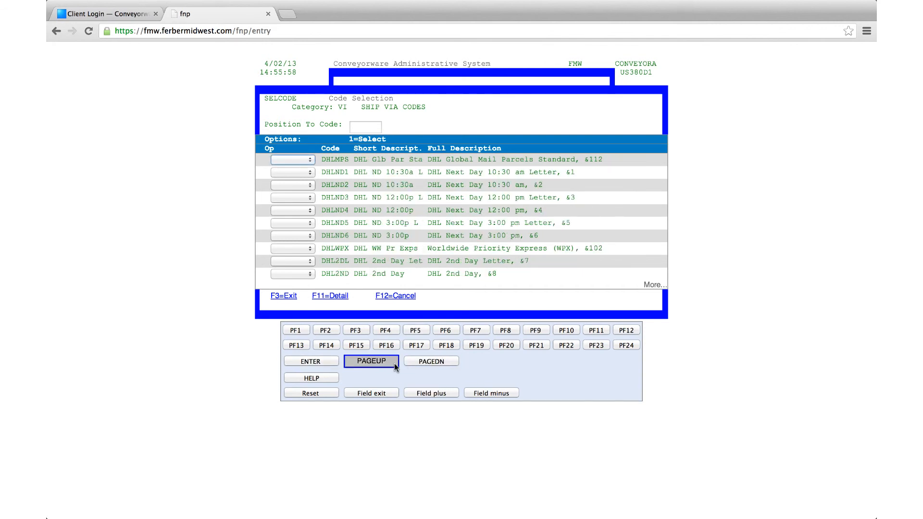
click(378, 361)
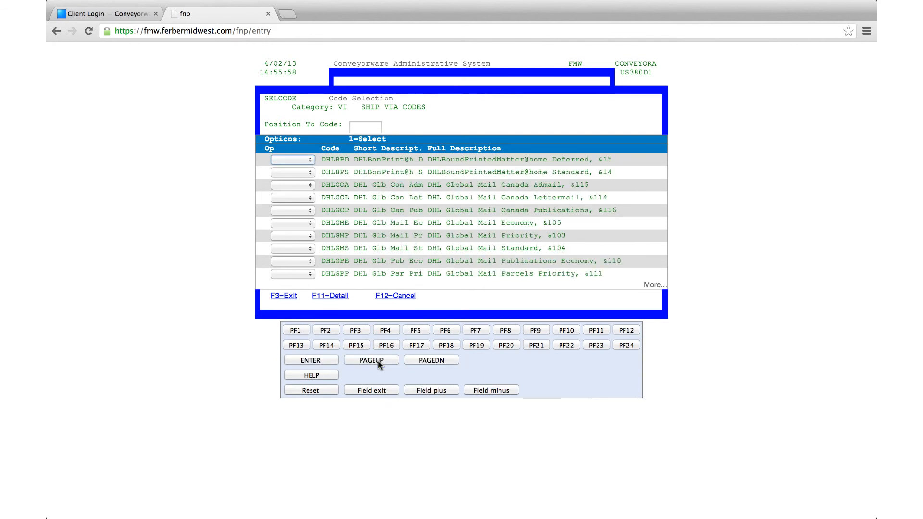
click(378, 361)
click(378, 362)
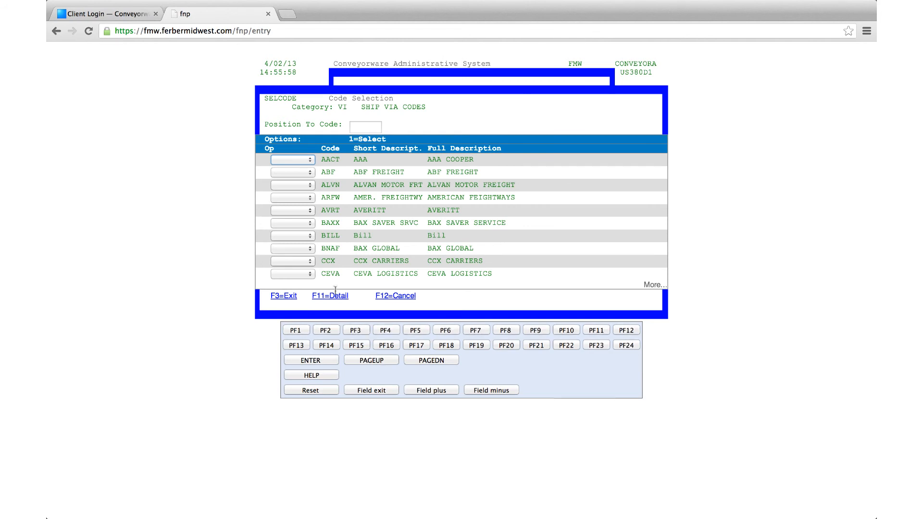
click(309, 238)
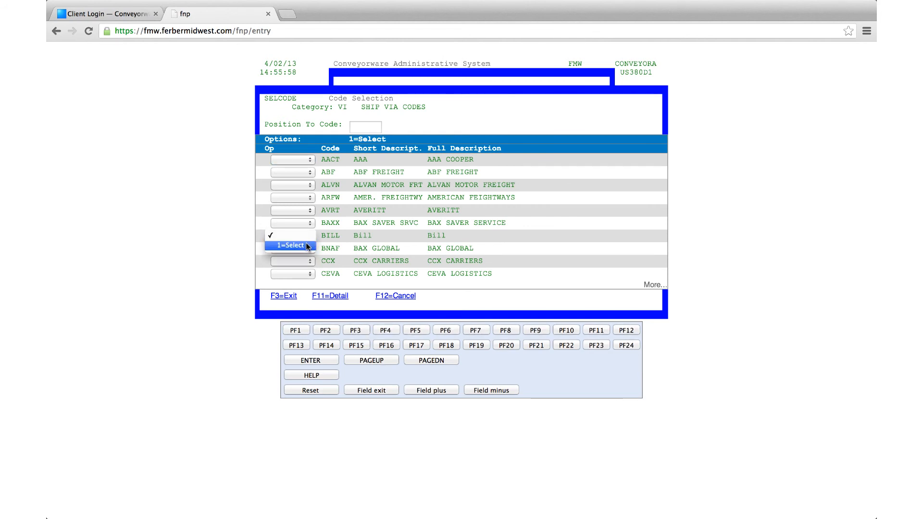
Step: Choose 1=Select on the BILL row to fill Default Ship VIA with BILL
click(308, 246)
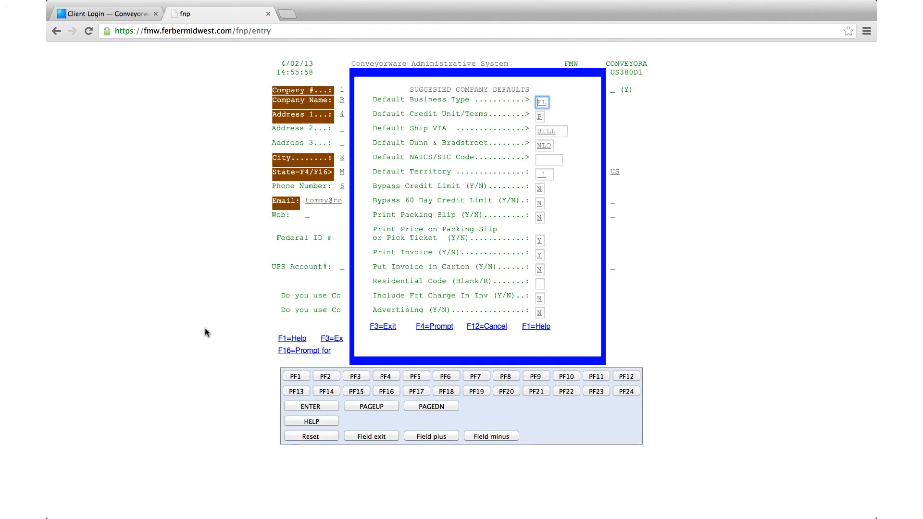